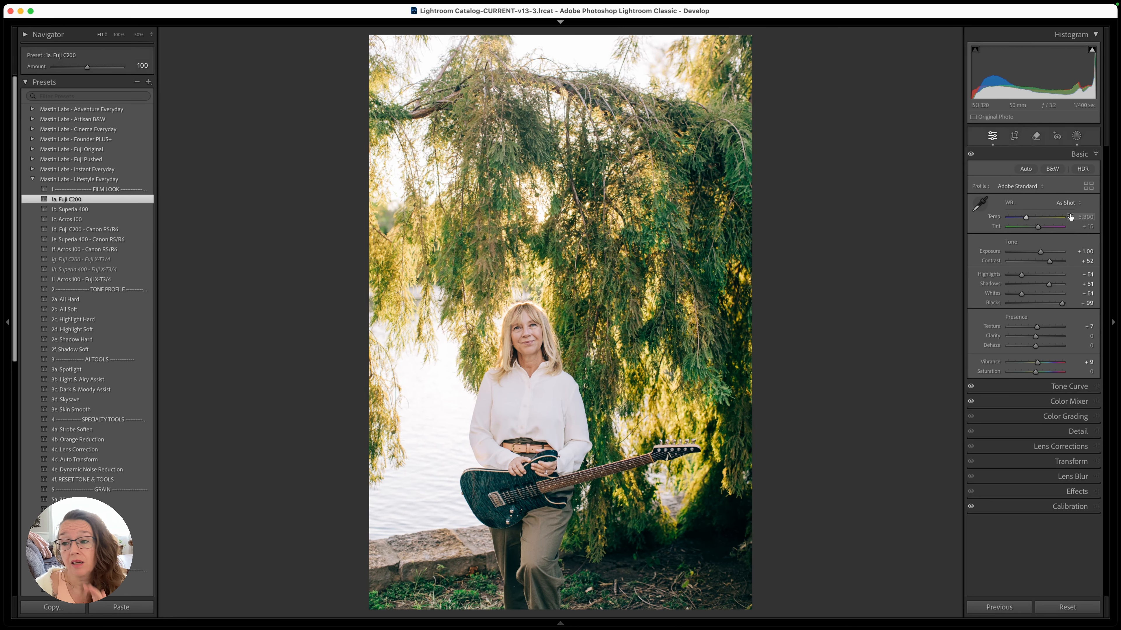
- Set the portrait's white balance to Temp 5,500 and Tint +20, and its Exposure to +1.20
key(Up)
key(Up)
key(Up)
key(Up)
key(Up)
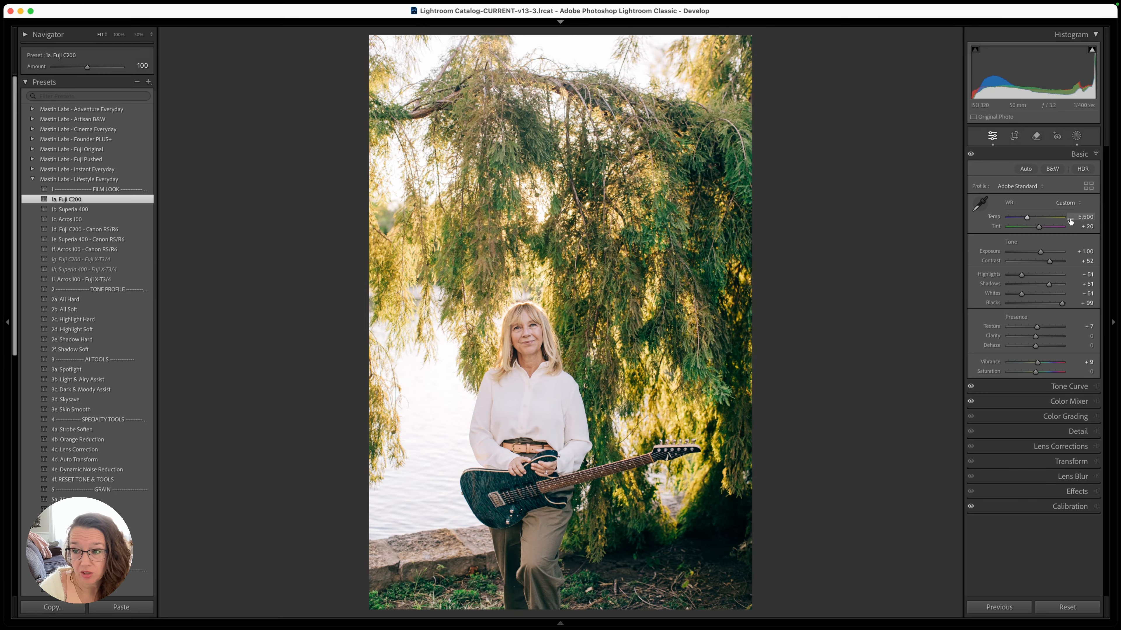
key(Up)
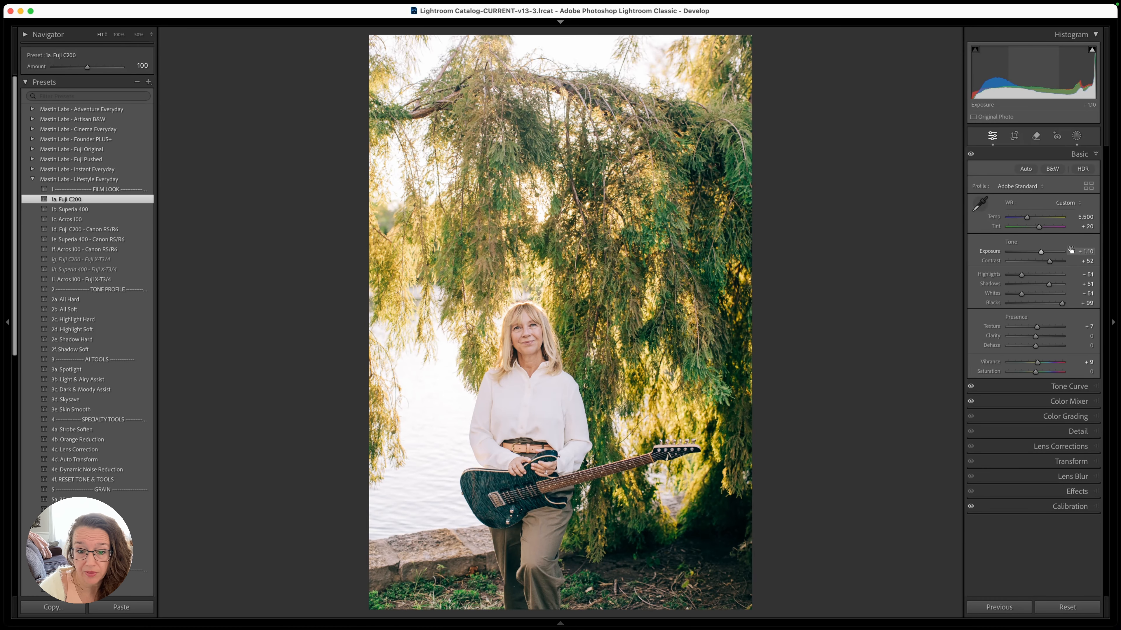
key(Up)
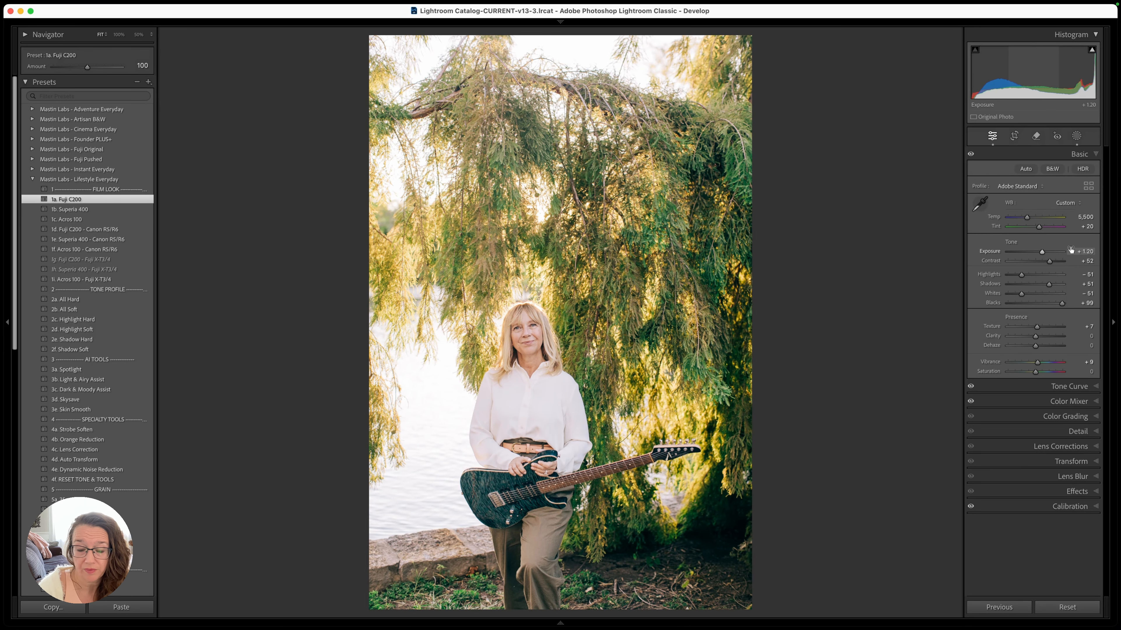
- Crop the portrait tighter around the woman and guitar, keeping the original aspect ratio and trimming the branch above and the ground below
key(r)
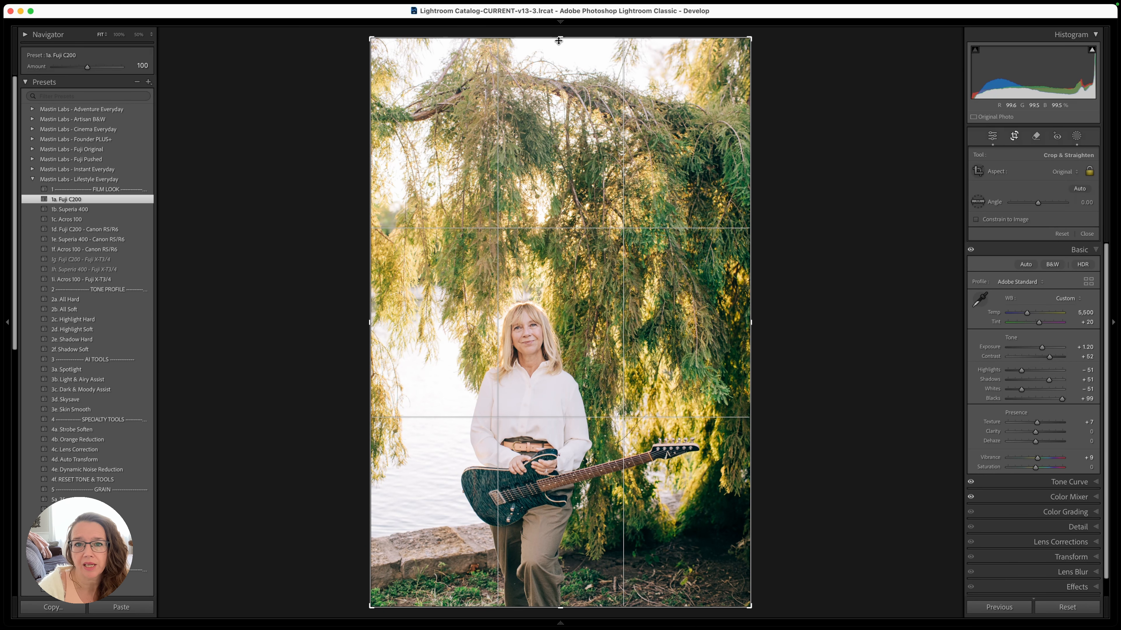
drag(558, 38, 548, 76)
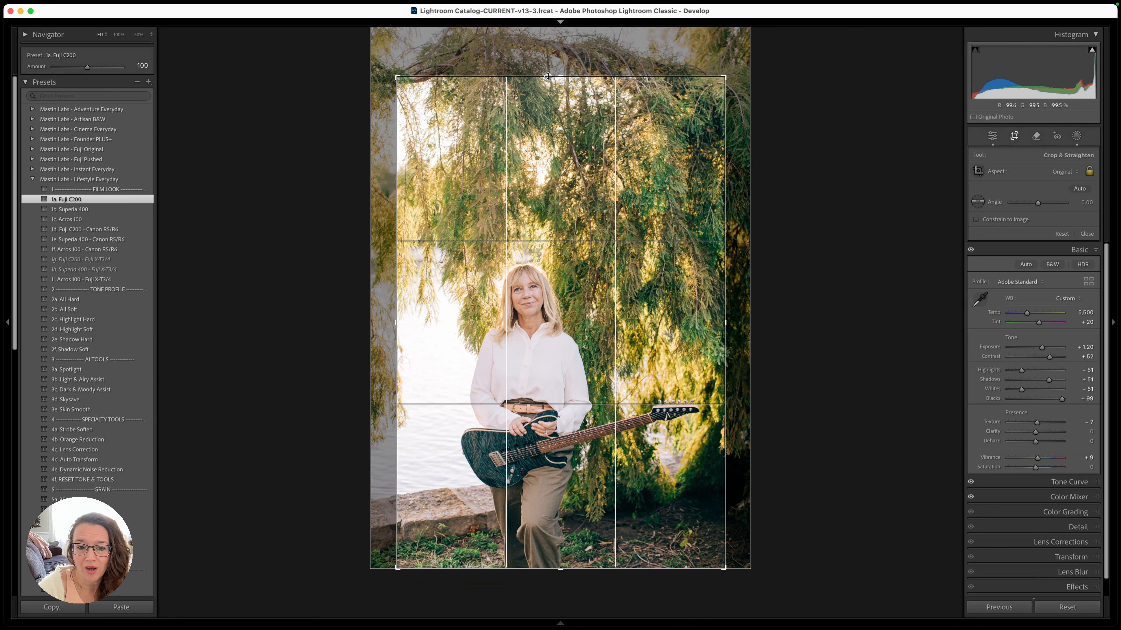
drag(564, 569, 569, 552)
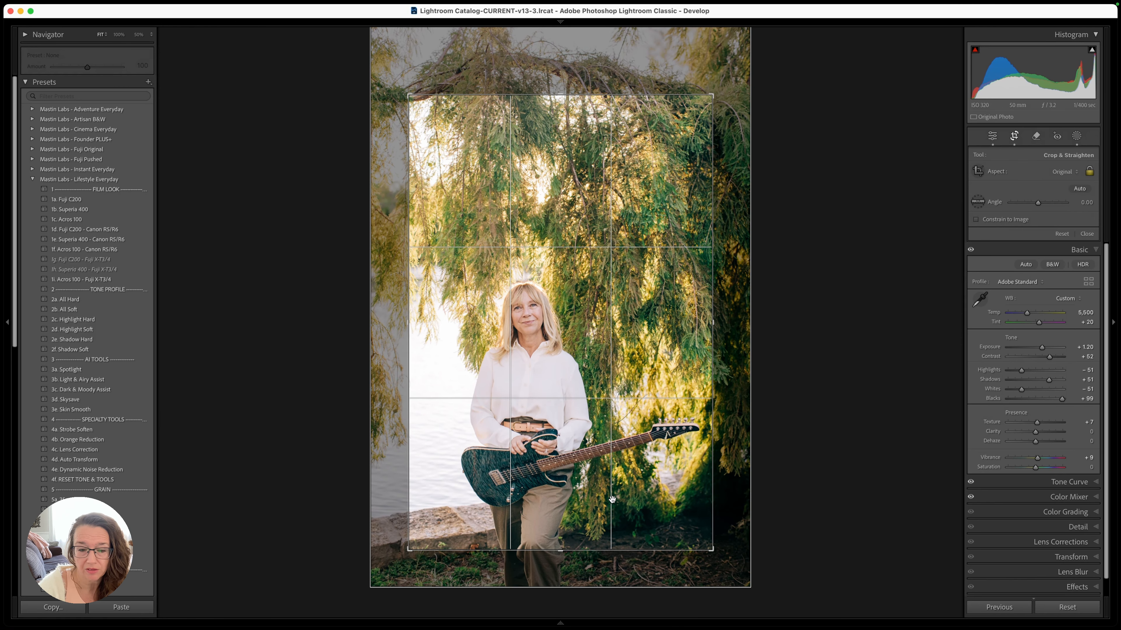
drag(612, 499, 606, 500)
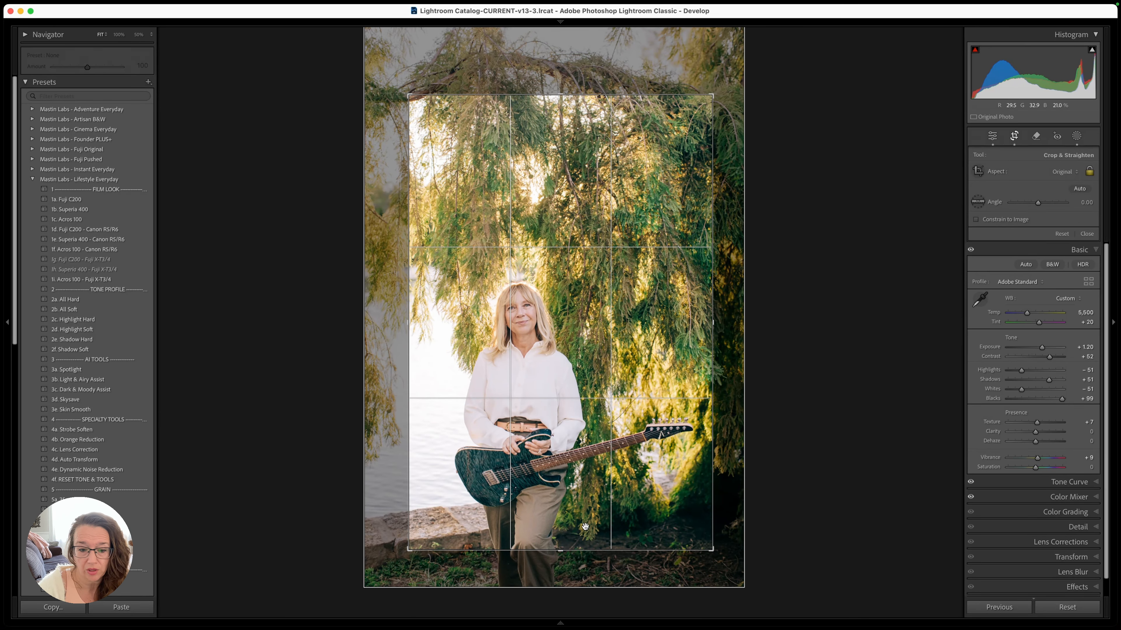
drag(562, 548, 562, 547)
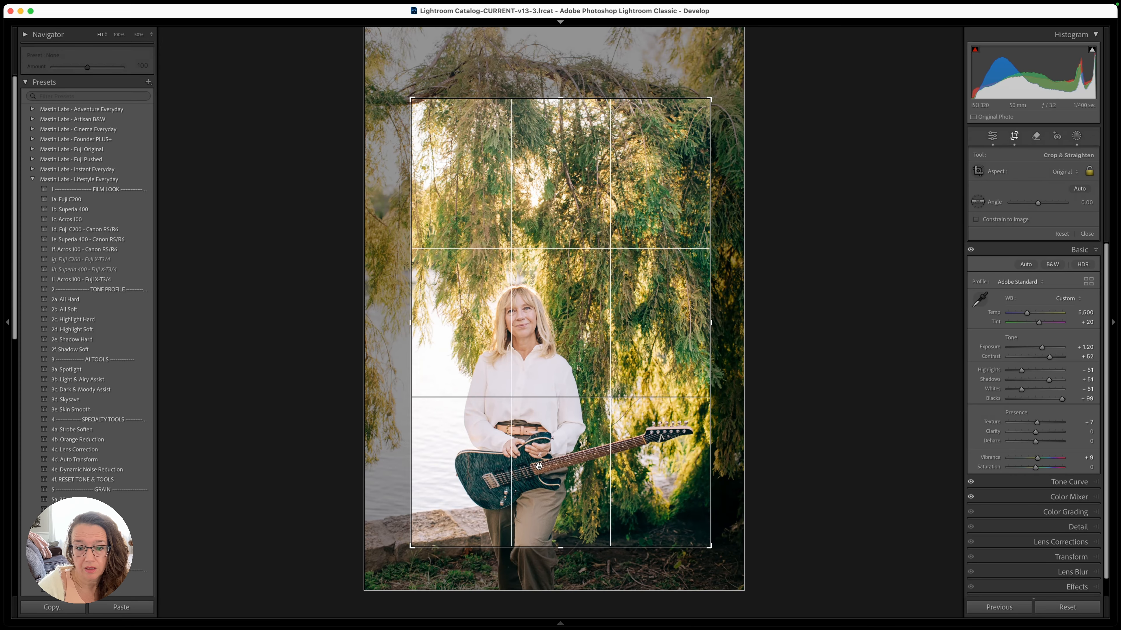
drag(538, 467, 543, 466)
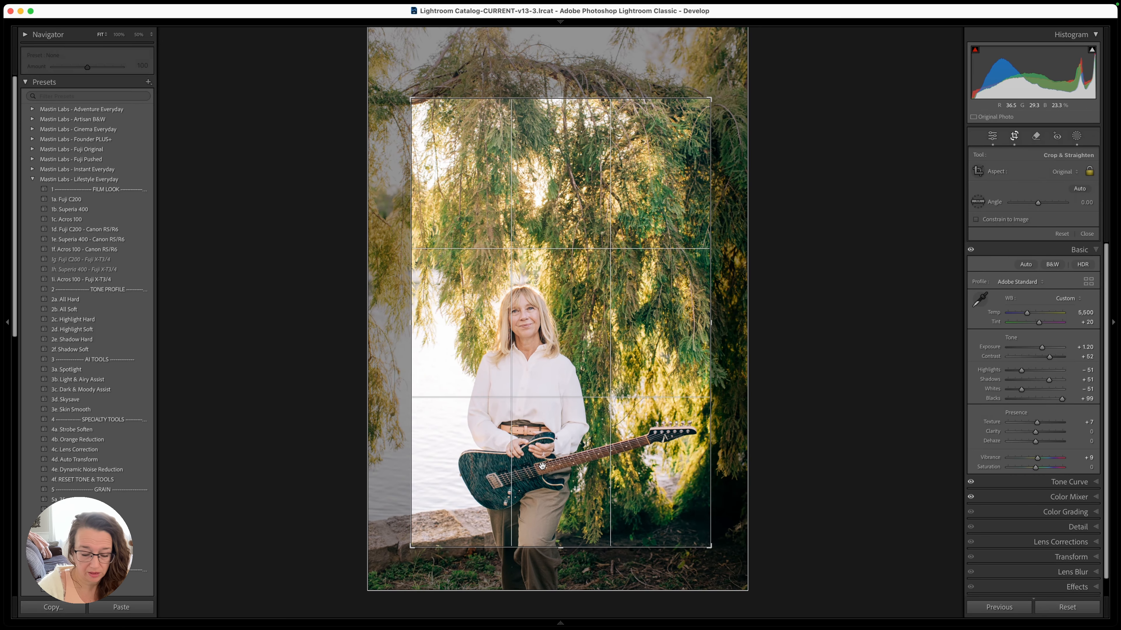
key(Return)
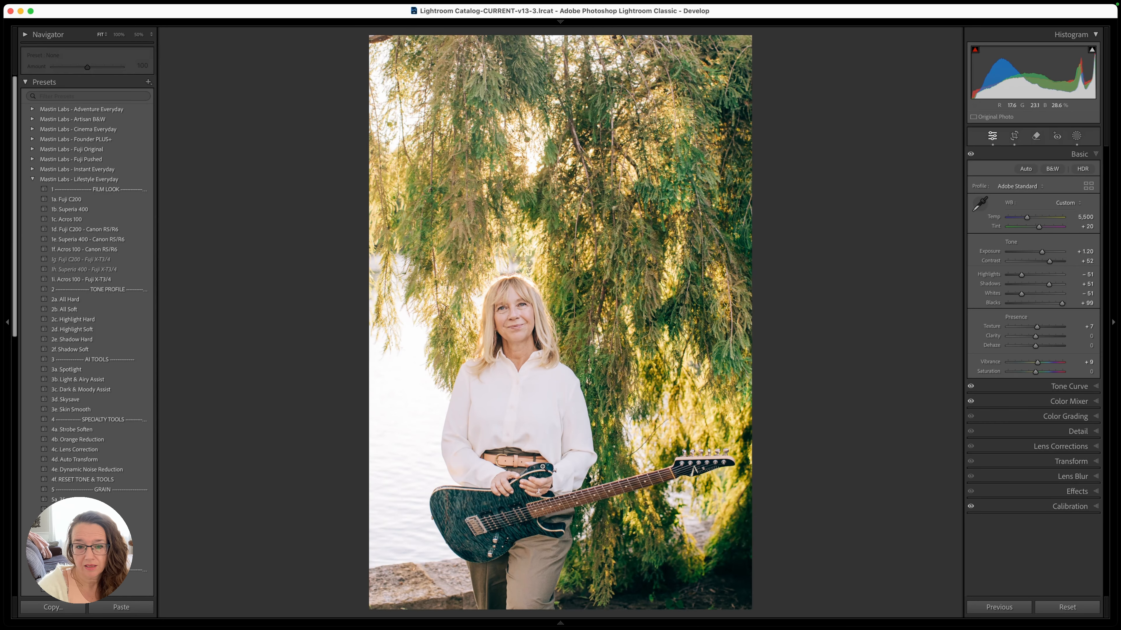
key(r)
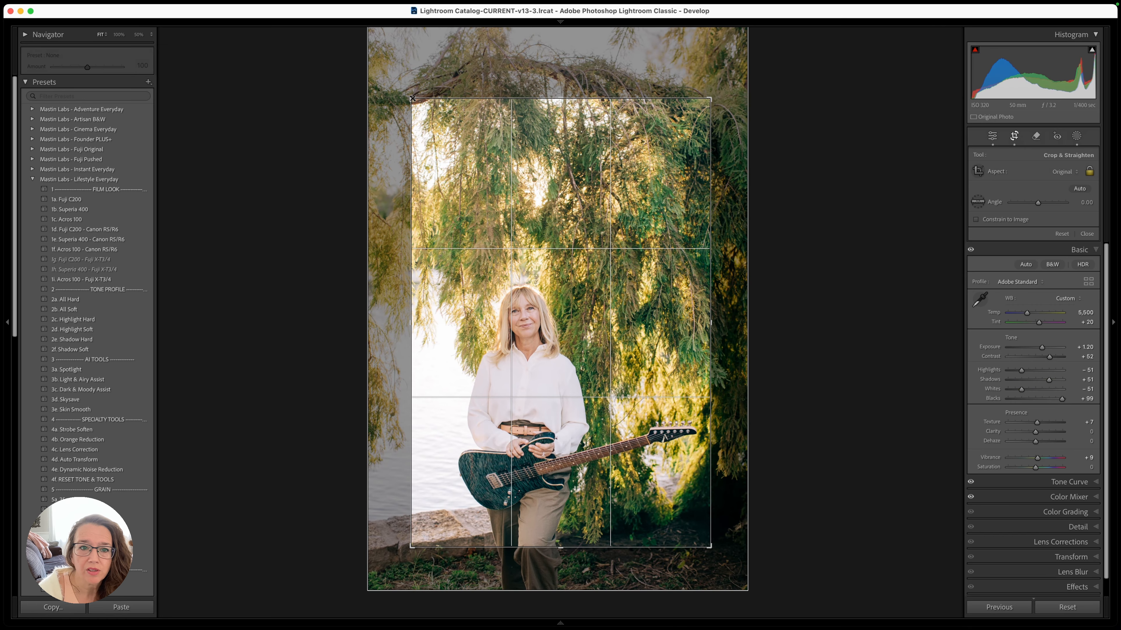
key(Return)
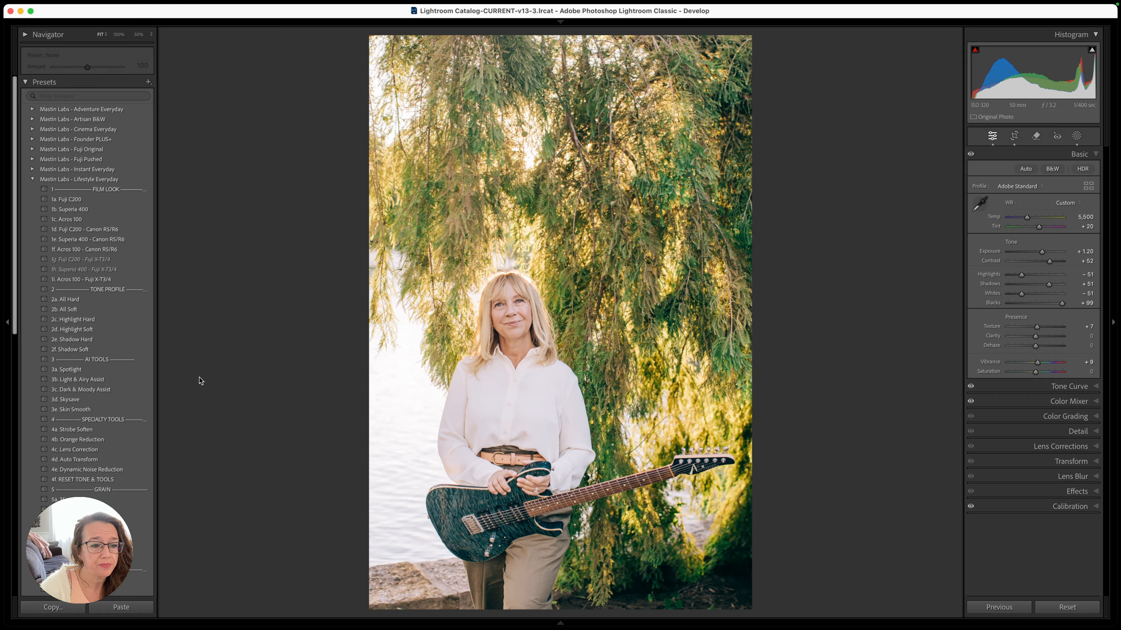
- Preview the Lifestyle Everyday AI tool presets, from Spotlight to Skin Smooth, on the portrait and inspect the woman's face up close
click(90, 370)
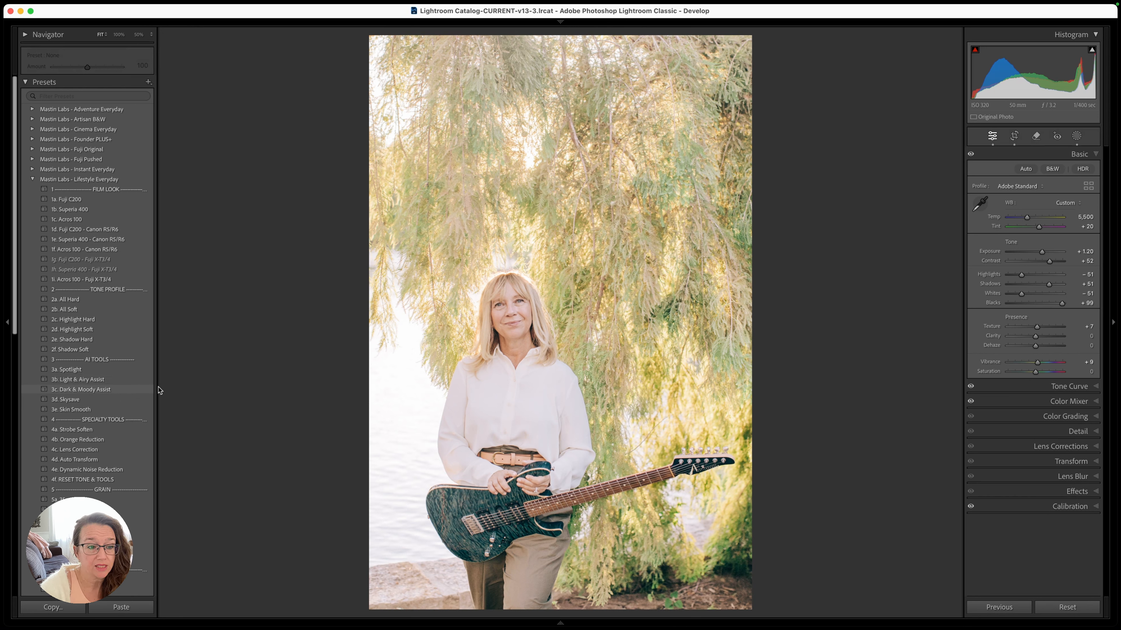
mouse_move(114, 392)
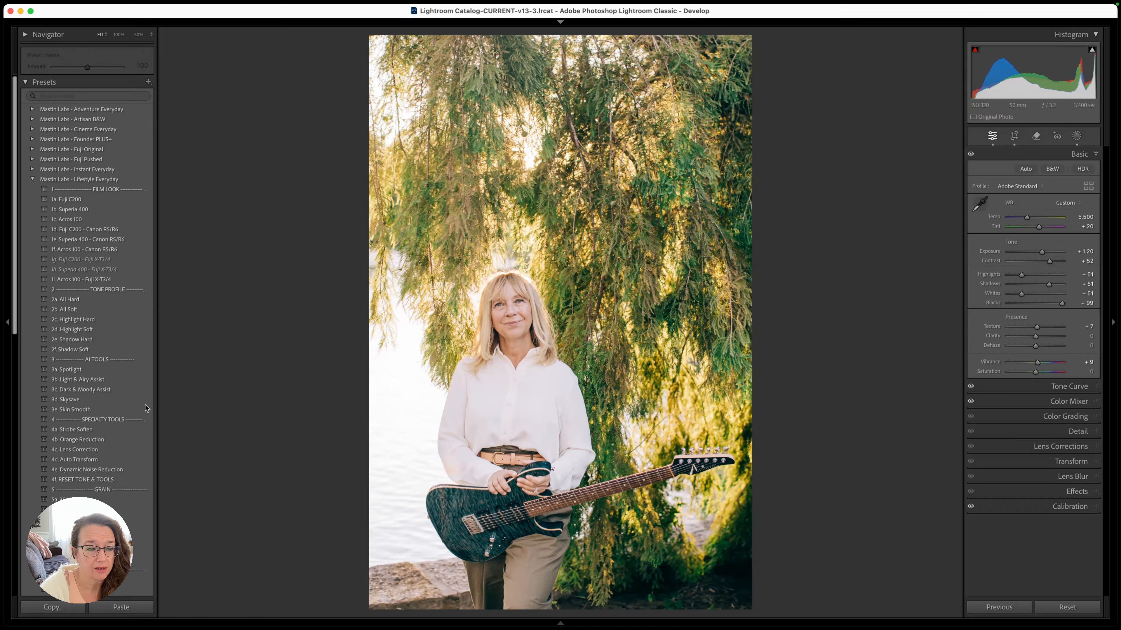
click(83, 410)
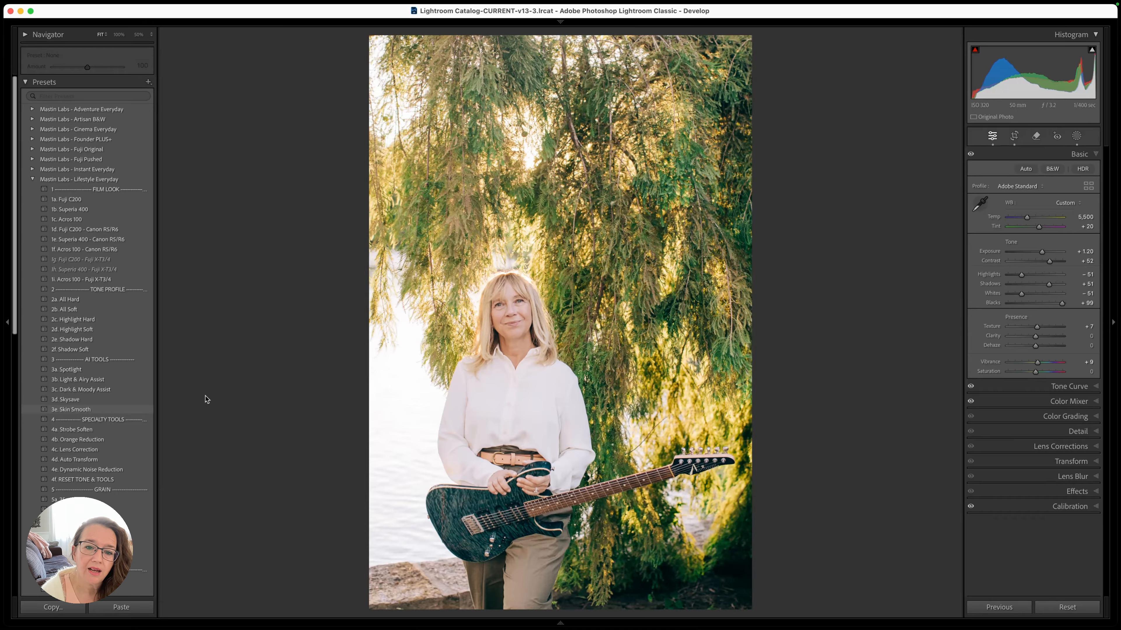
click(528, 314)
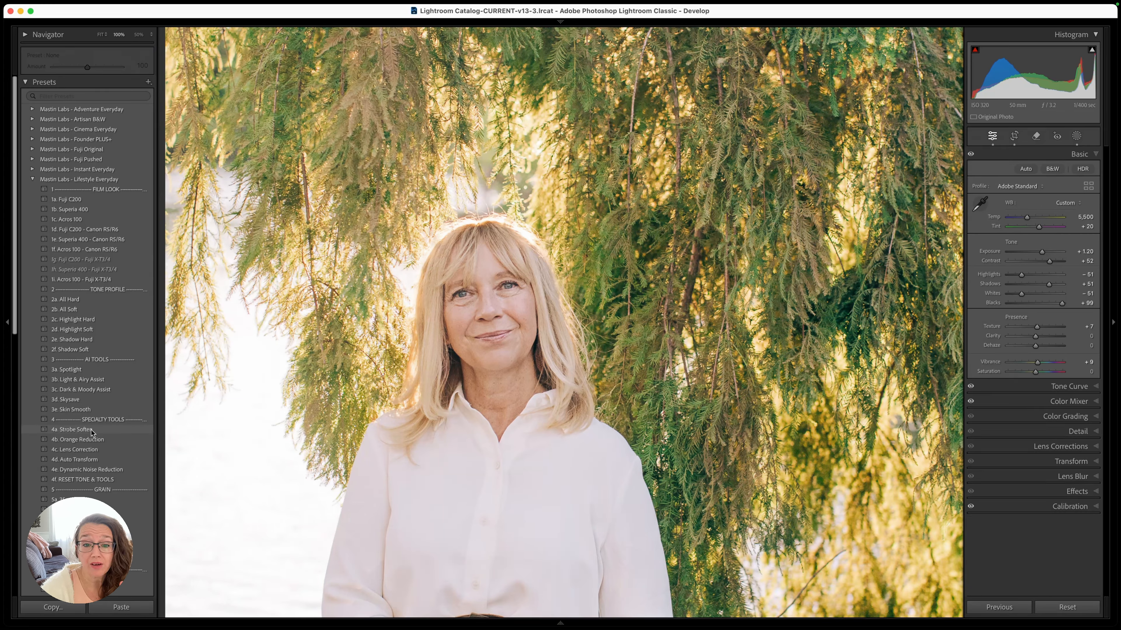
click(175, 433)
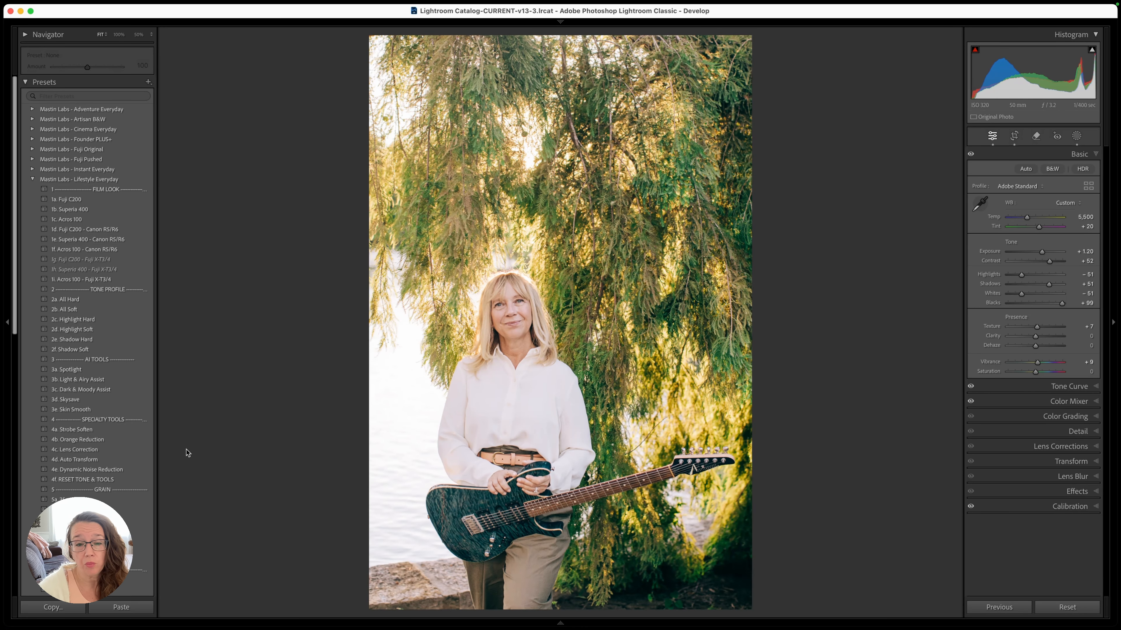
- Copy the portrait's White Balance, Exposure, Remove and Crop settings, and apply the Superia 400 preset to the unedited version of the photo
key(super+shift+c)
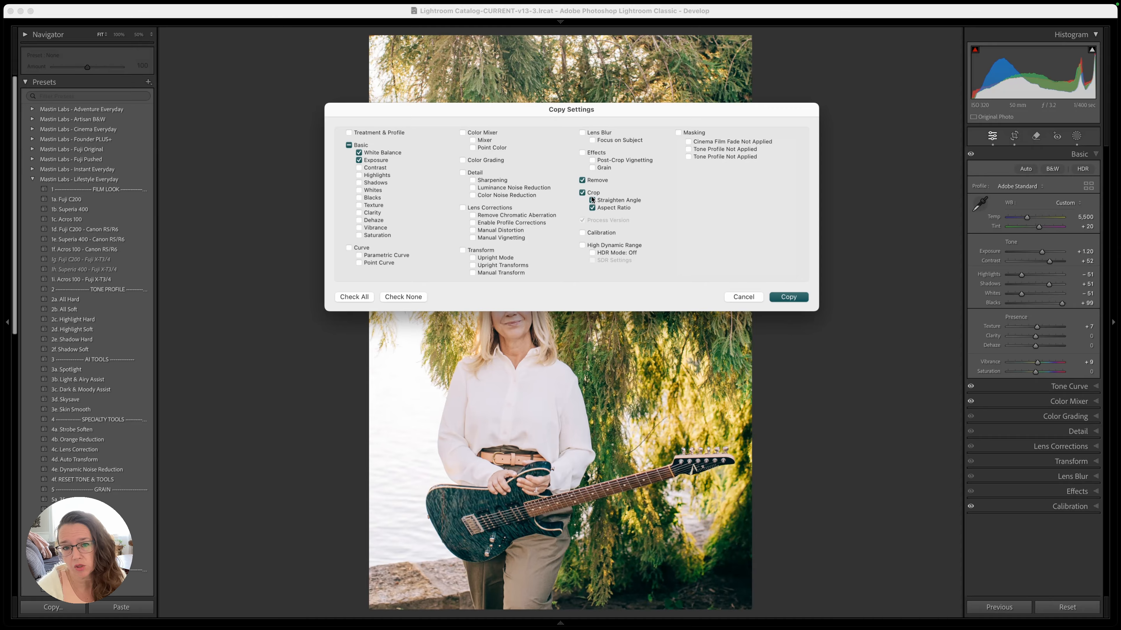
click(783, 299)
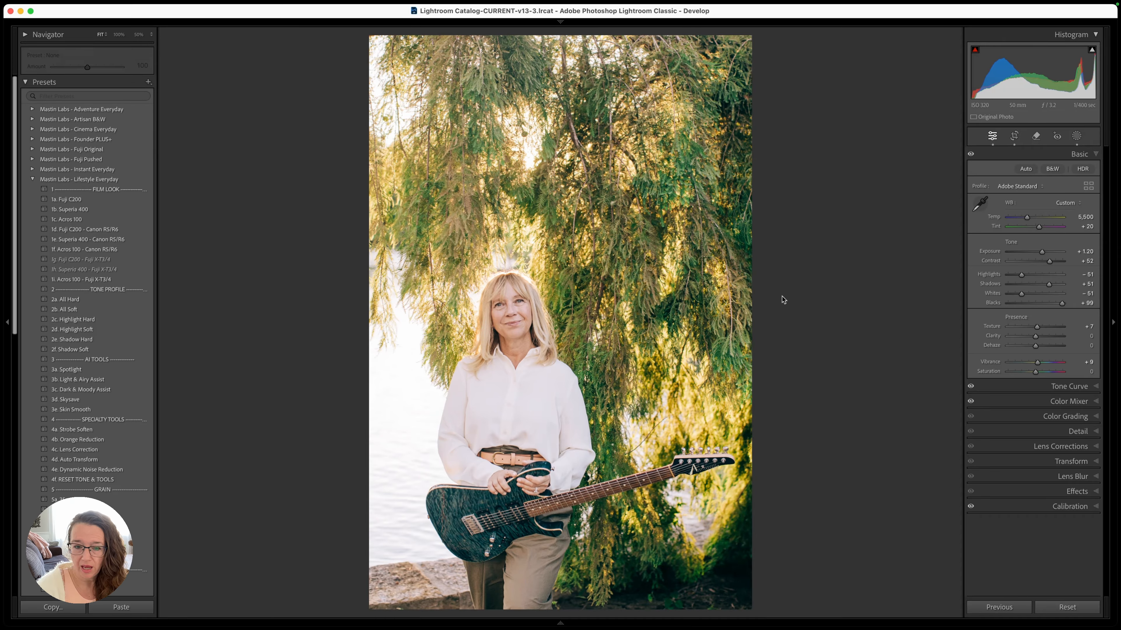
key(super+shift+r)
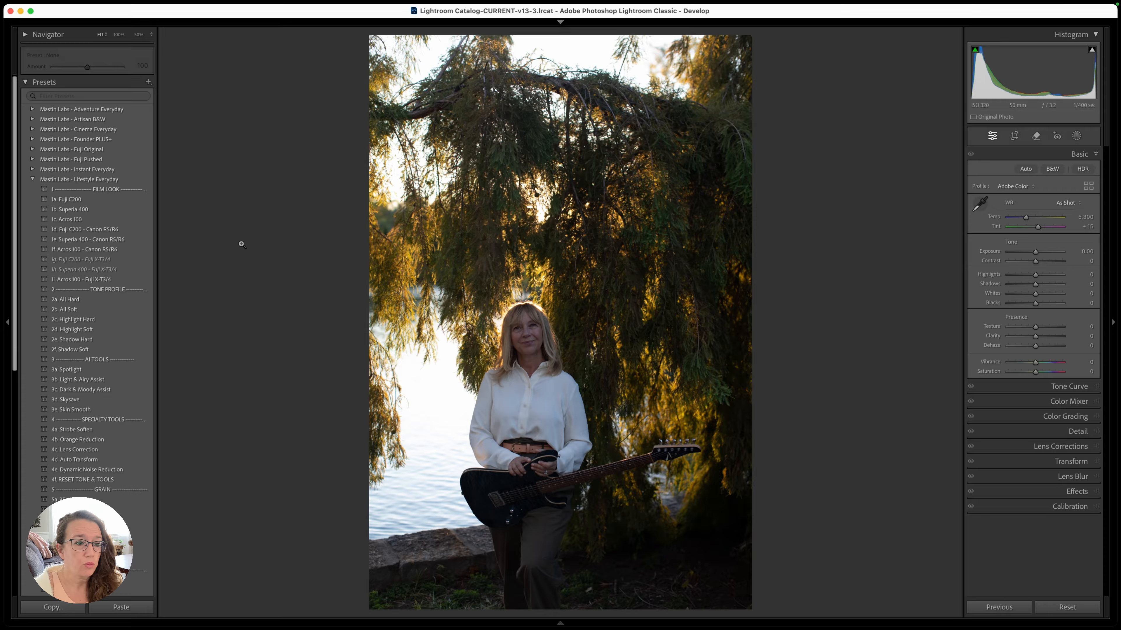
click(85, 211)
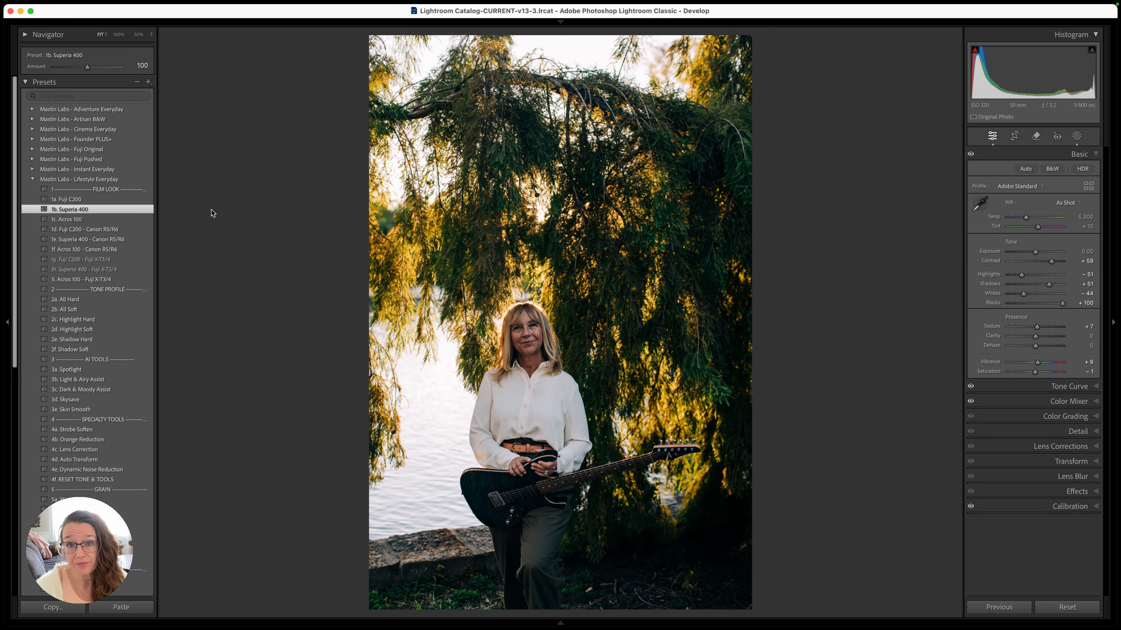
- Compare the Fuji C200 and Superia 400 versions and set the Exposure to +1.30 on both
key(Right)
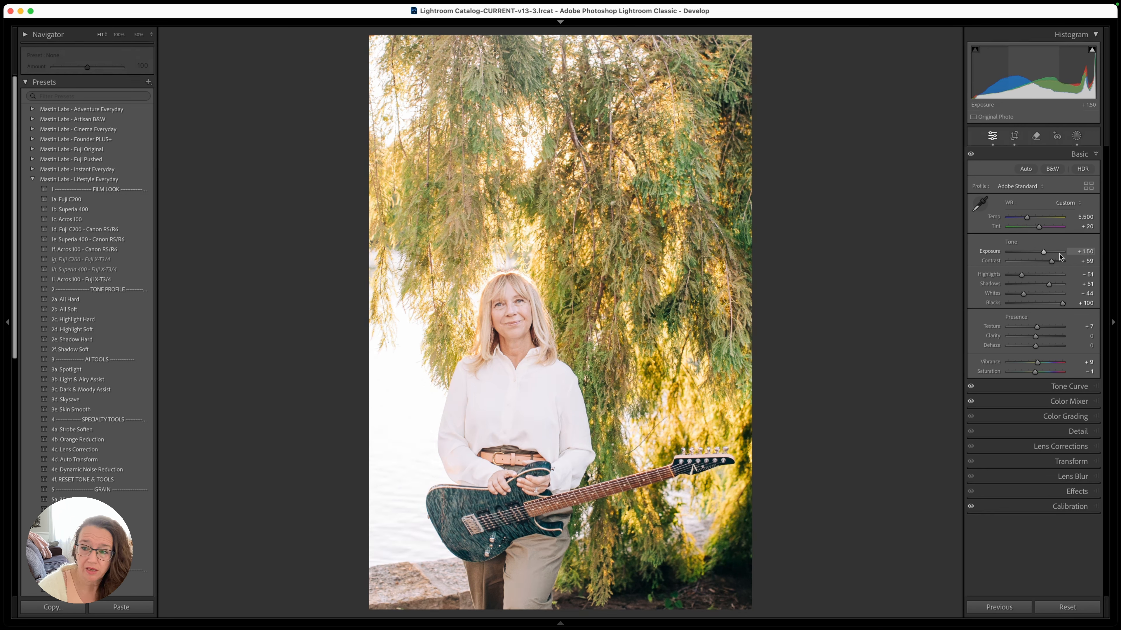
key(Right)
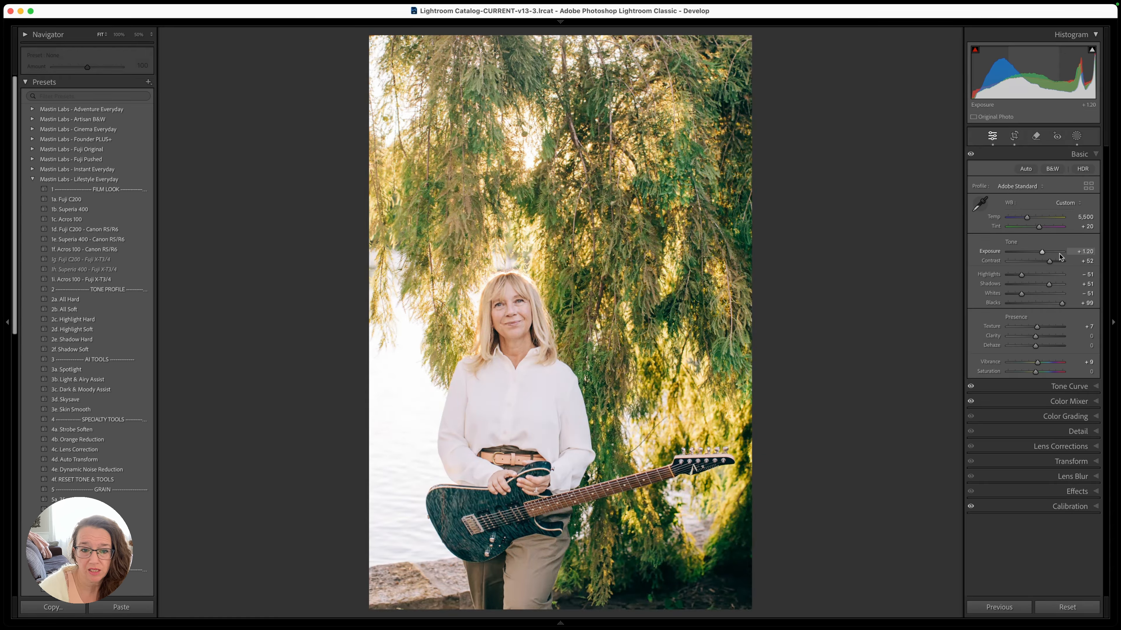
scroll(1059, 256, up, 2)
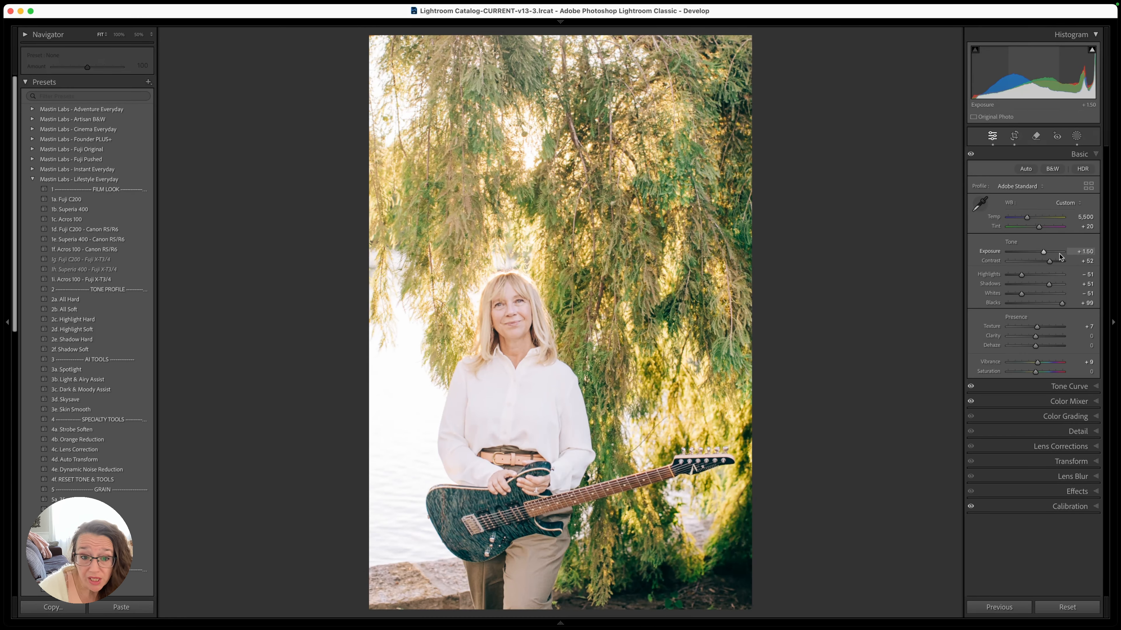
key(Down)
key(Down)
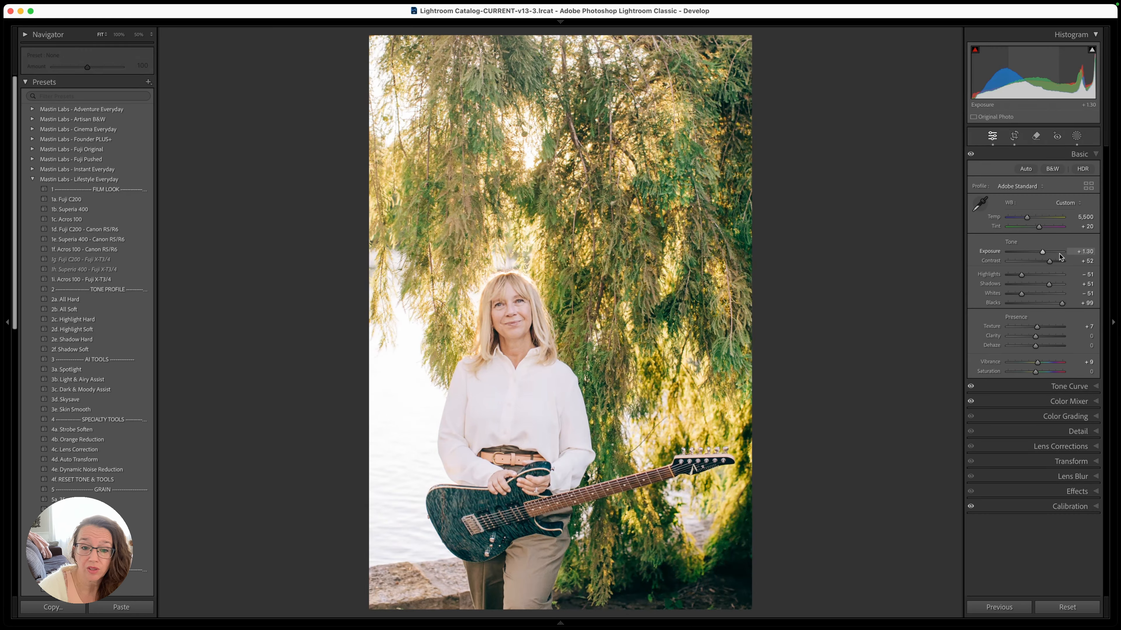
key(Right)
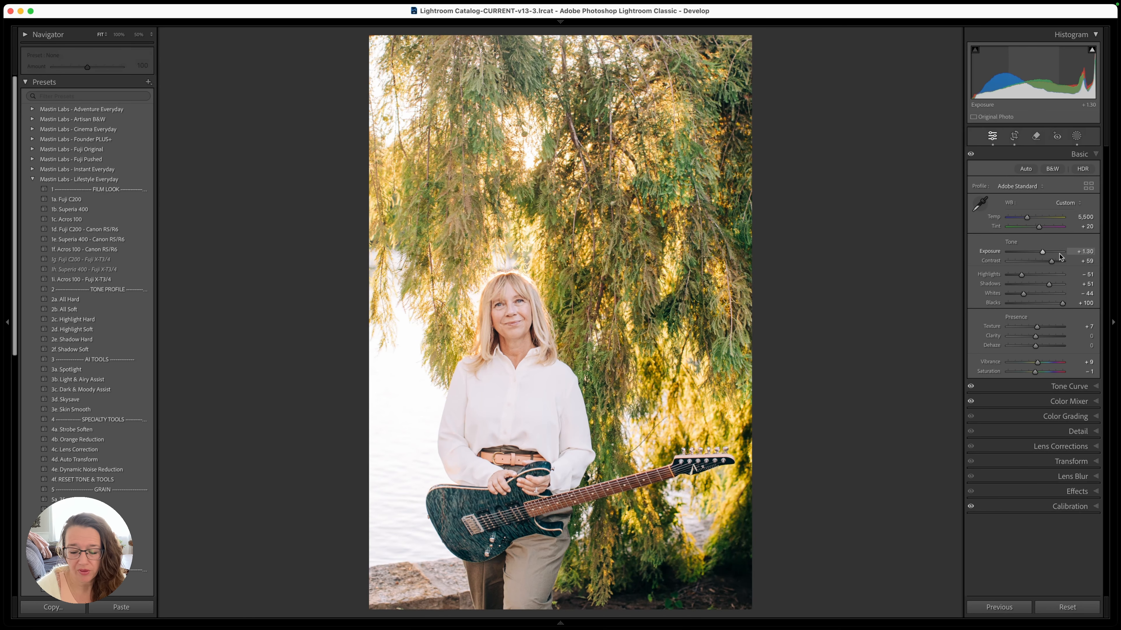
- Copy the White Balance, Exposure, Remove and Crop settings from the Superia 400 version and go to the next unedited version
key(super+shift+c)
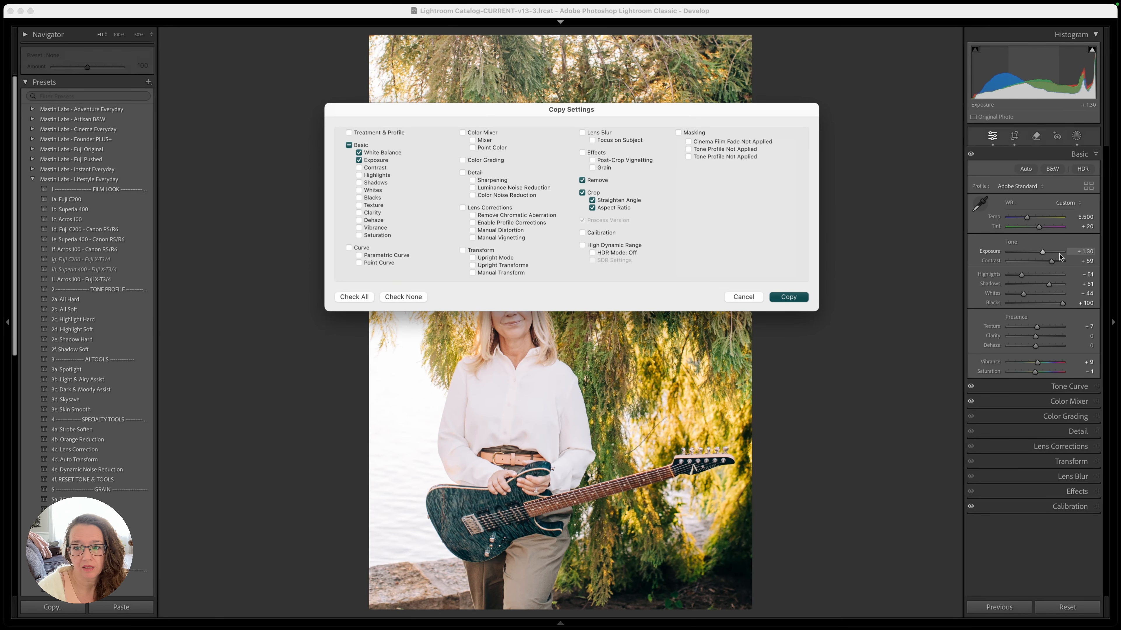
key(Return)
key(Right)
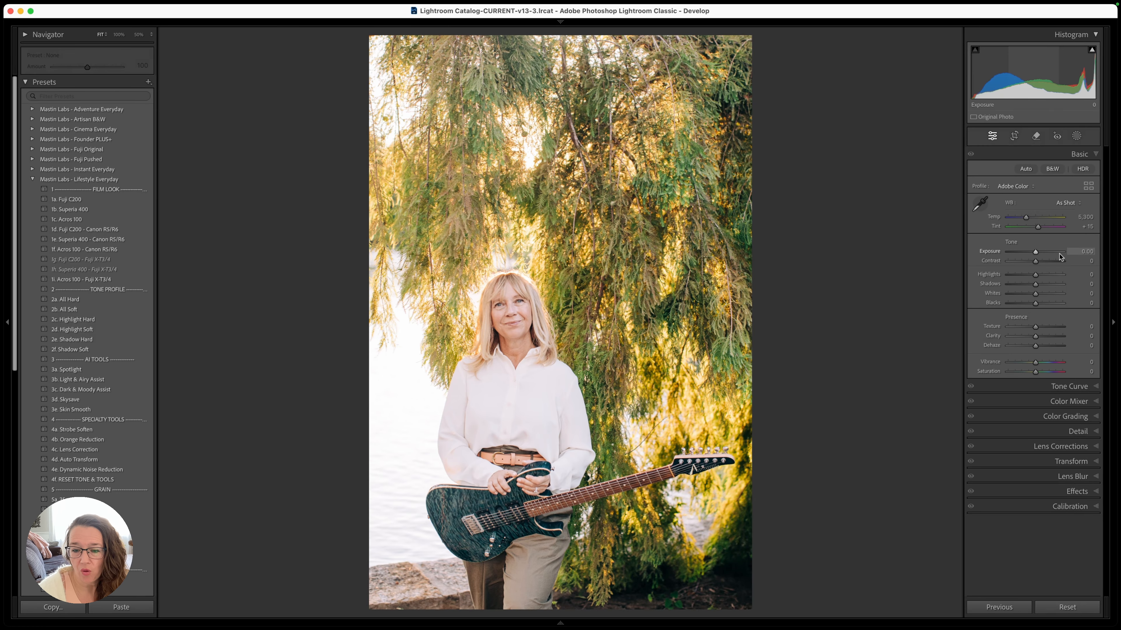
key(Right)
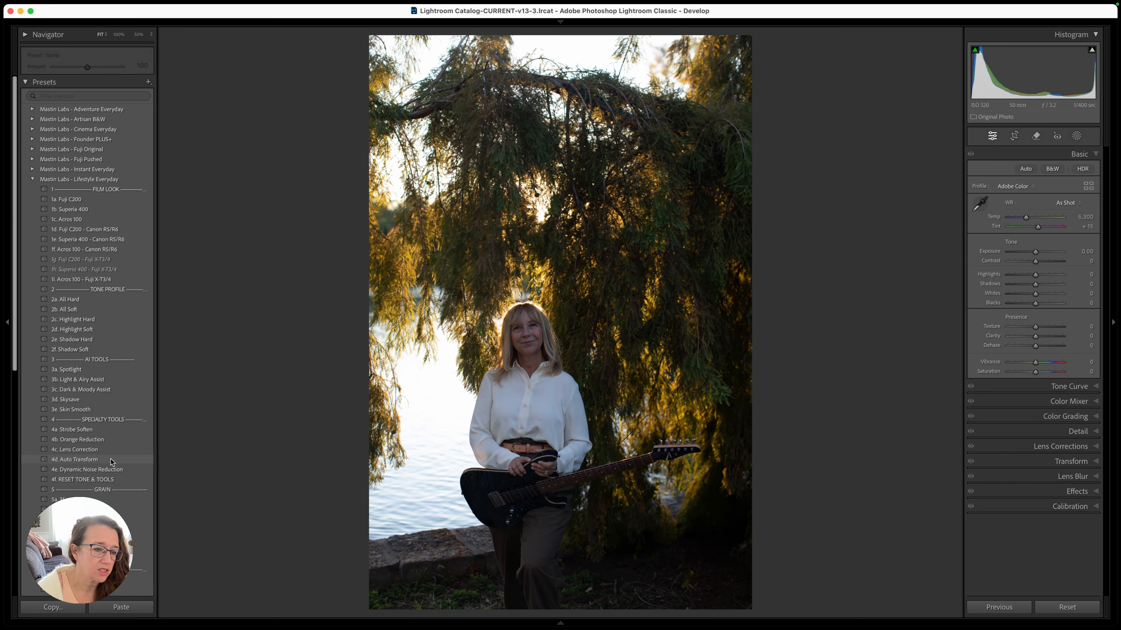
- Apply the Ektachrome 100 preset from Mastin Labs - Vintage Slide Film and paste the copied settings onto the photo
scroll(110, 459, down, 10)
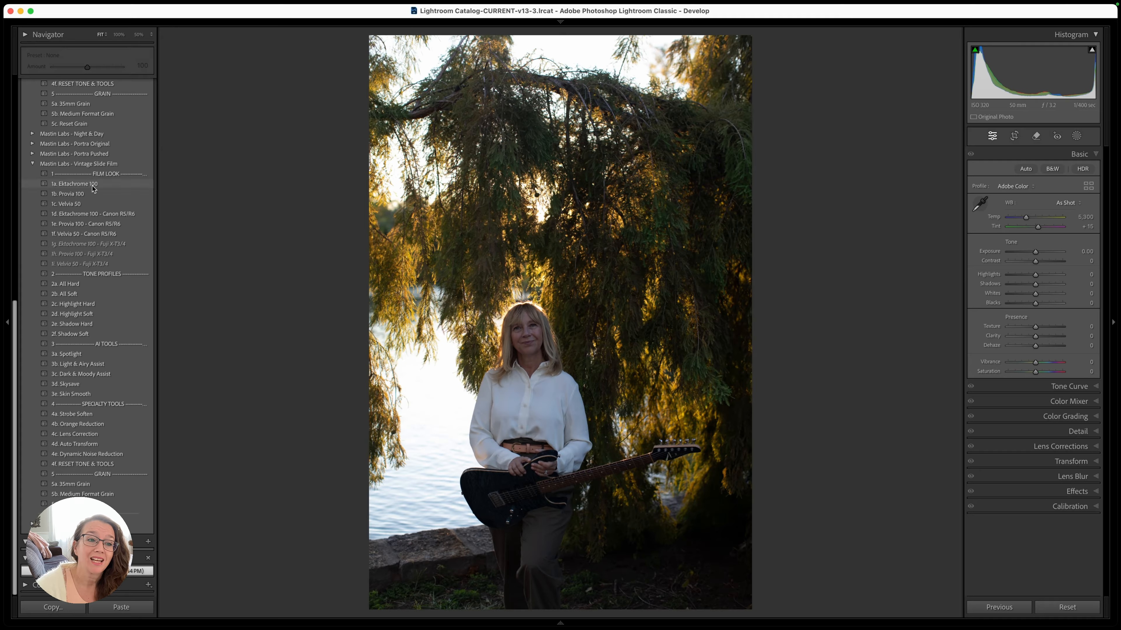
click(91, 185)
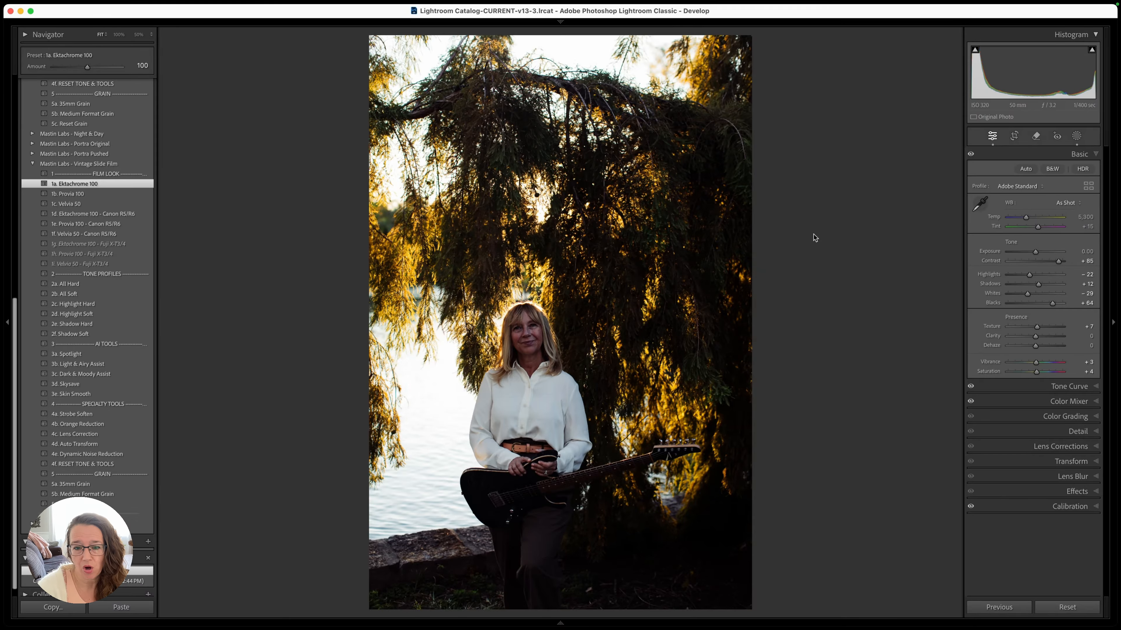
key(super+shift+v)
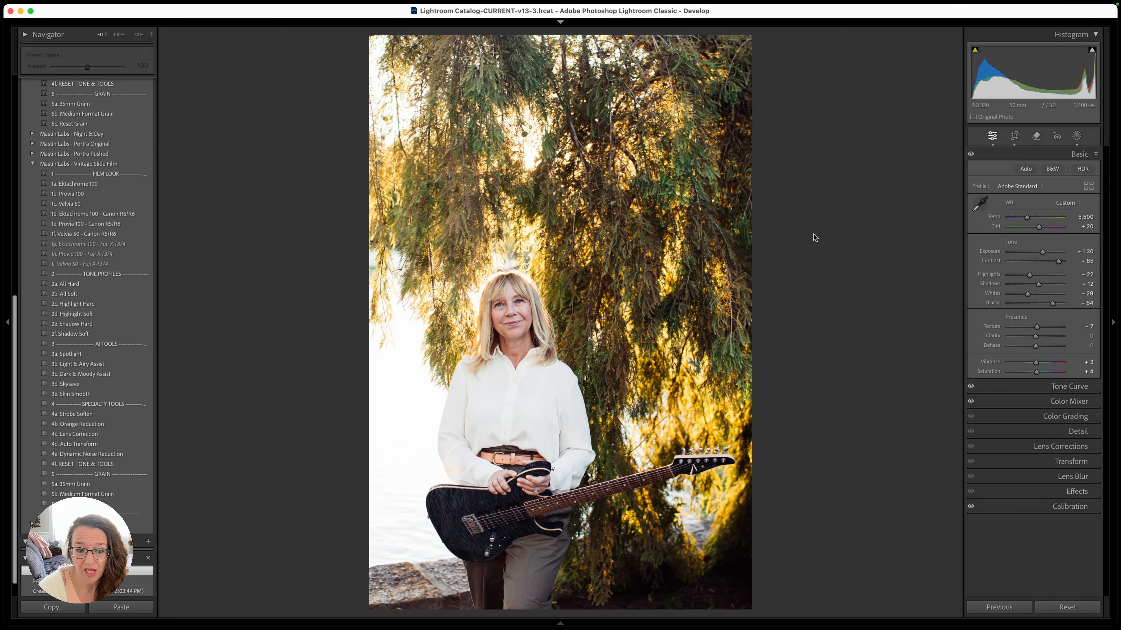
- Apply the Provia 100 preset and the copied settings to the next version of the photo, and set its Tint to +10
key(Right)
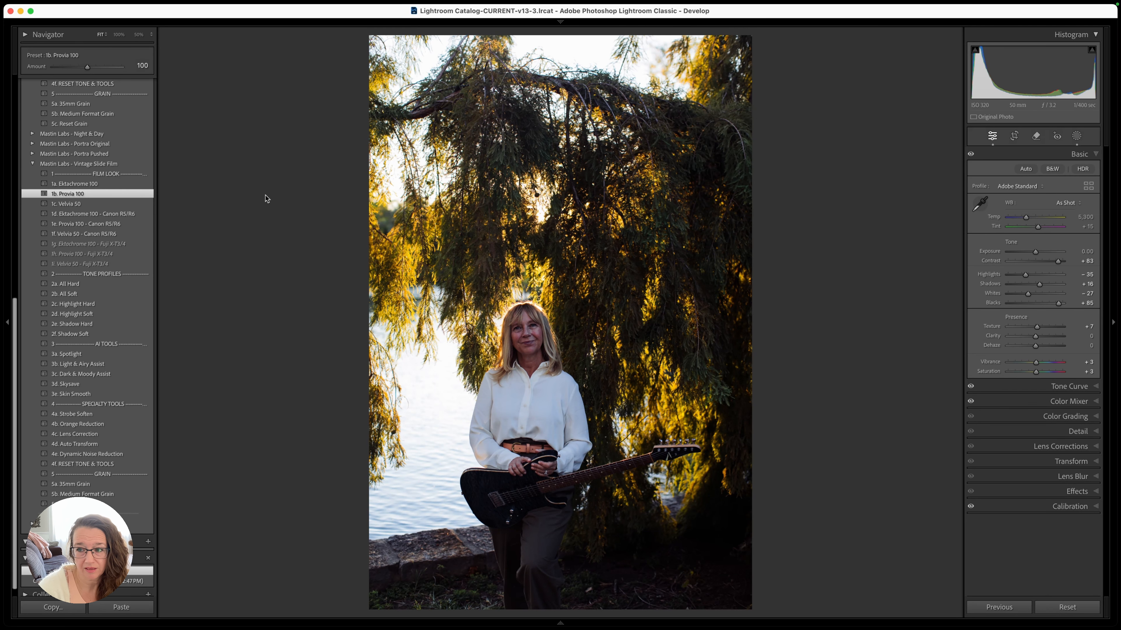
key(Right)
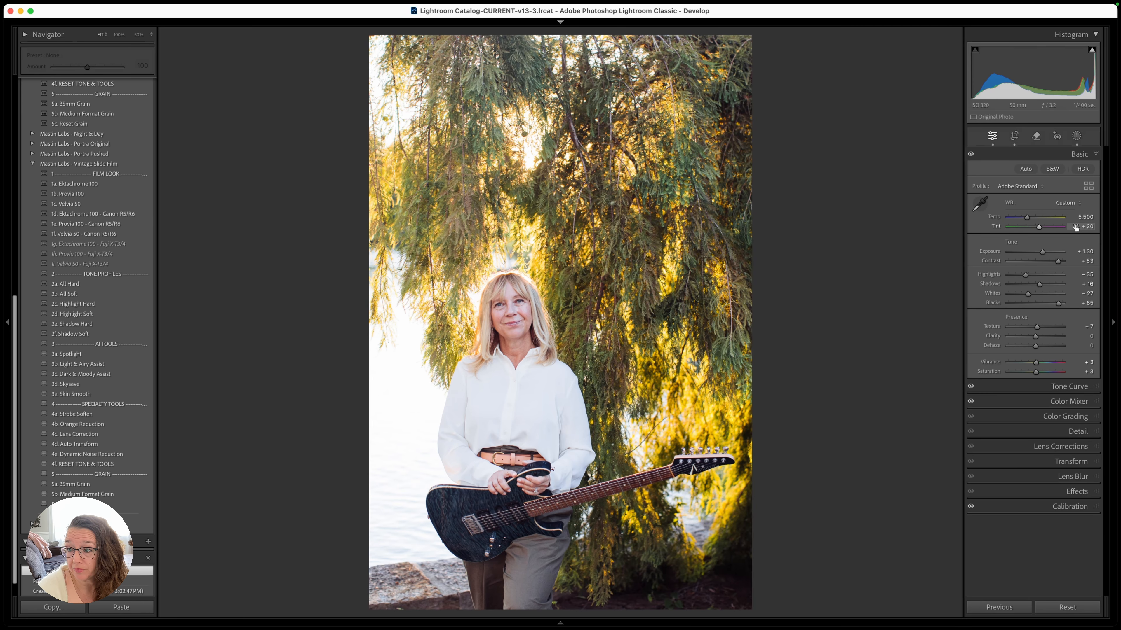
key(Down)
key(Down)
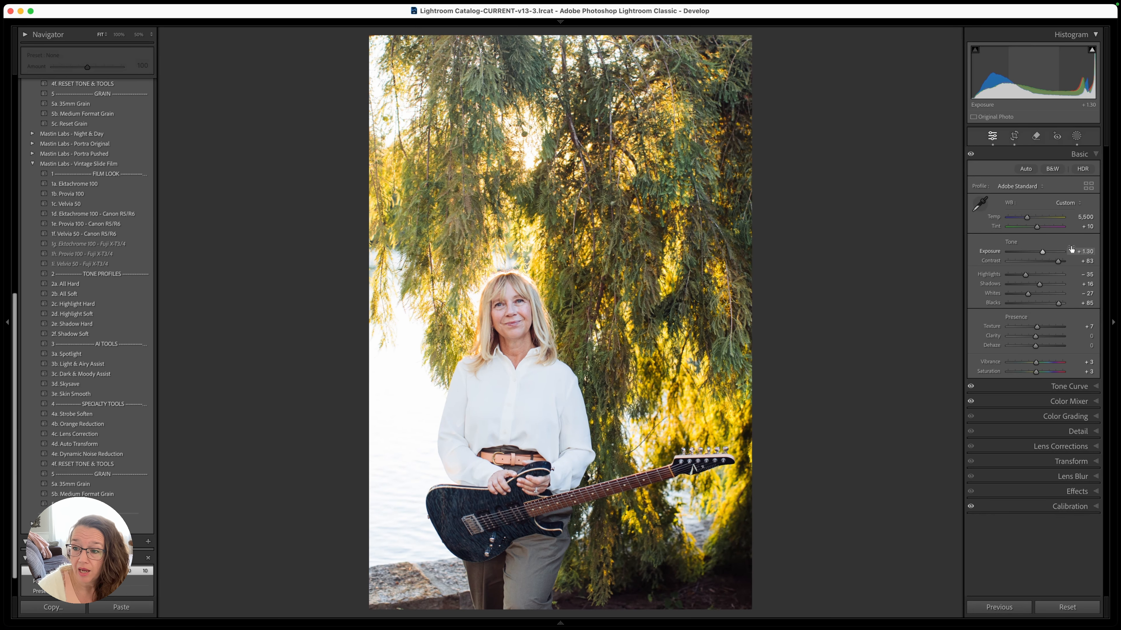
- Set the Exposure to +1.50 on the Provia 100 and Ektachrome 100 versions, and the Ektachrome version's Tint to +10
key(Up)
key(Up)
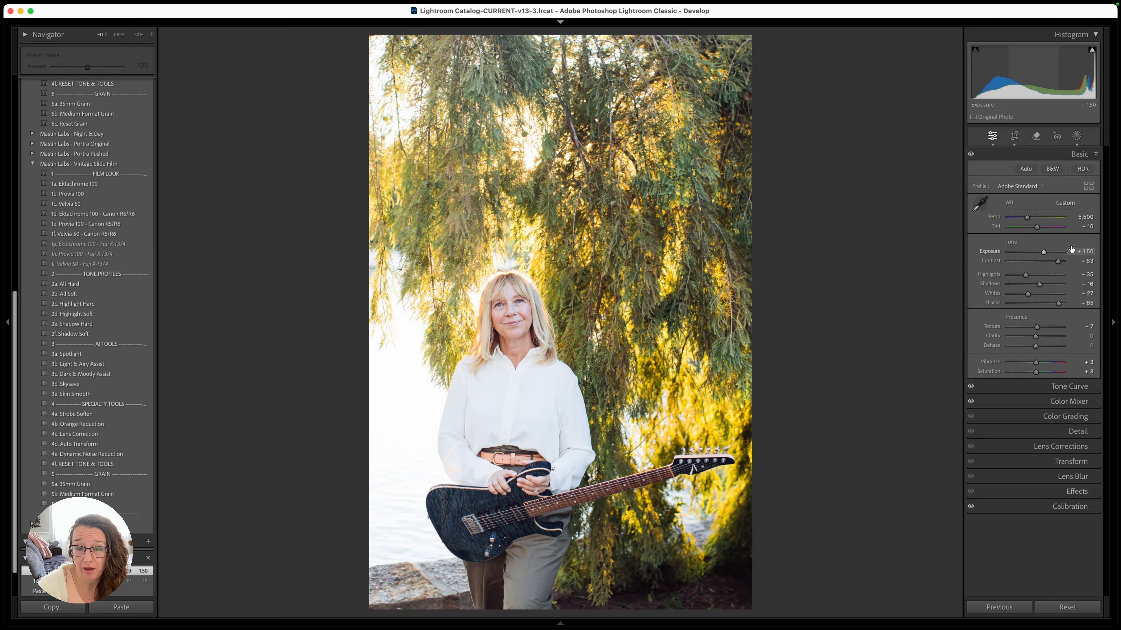
key(Right)
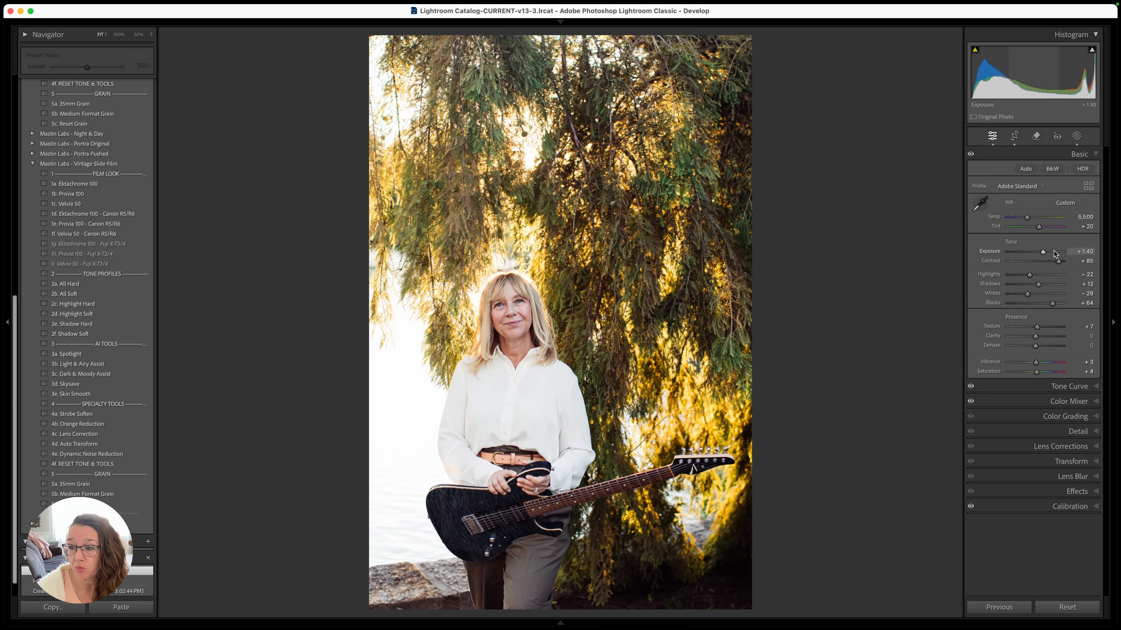
key(Up)
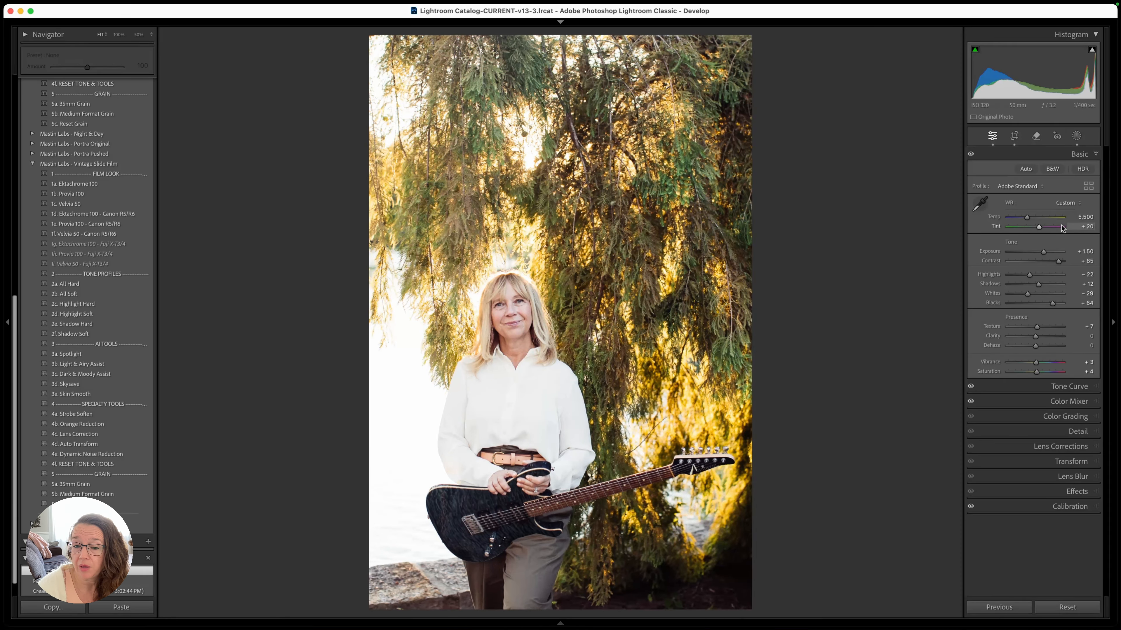
key(Down)
key(Down)
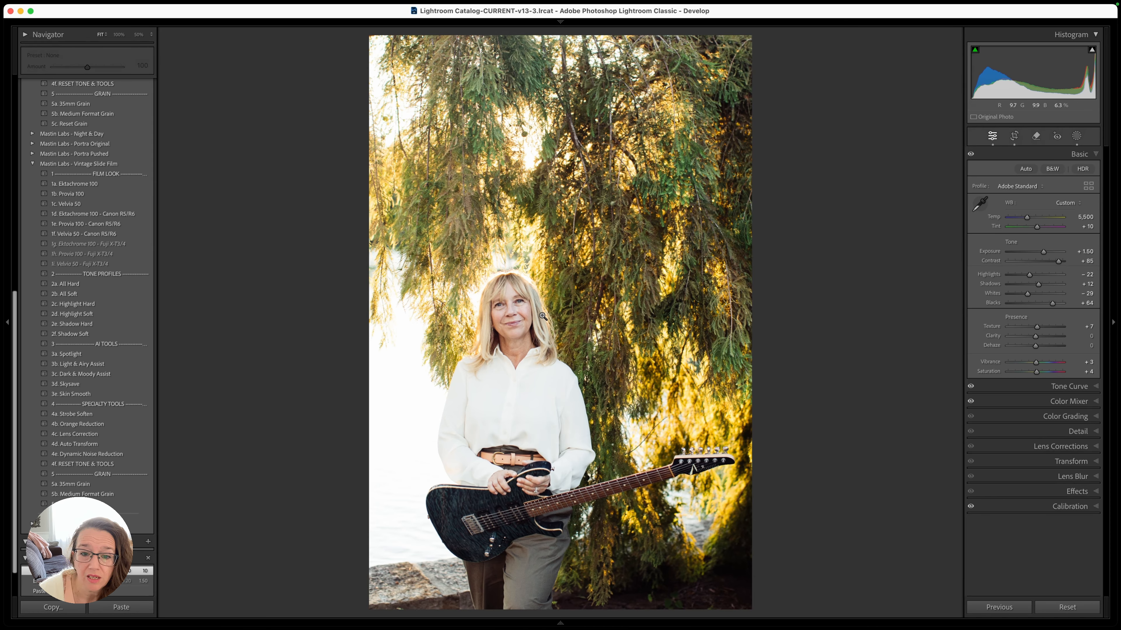
- Try a higher Tint on the Ektachrome 100 version while inspecting the face up close, and return it to +10
click(545, 312)
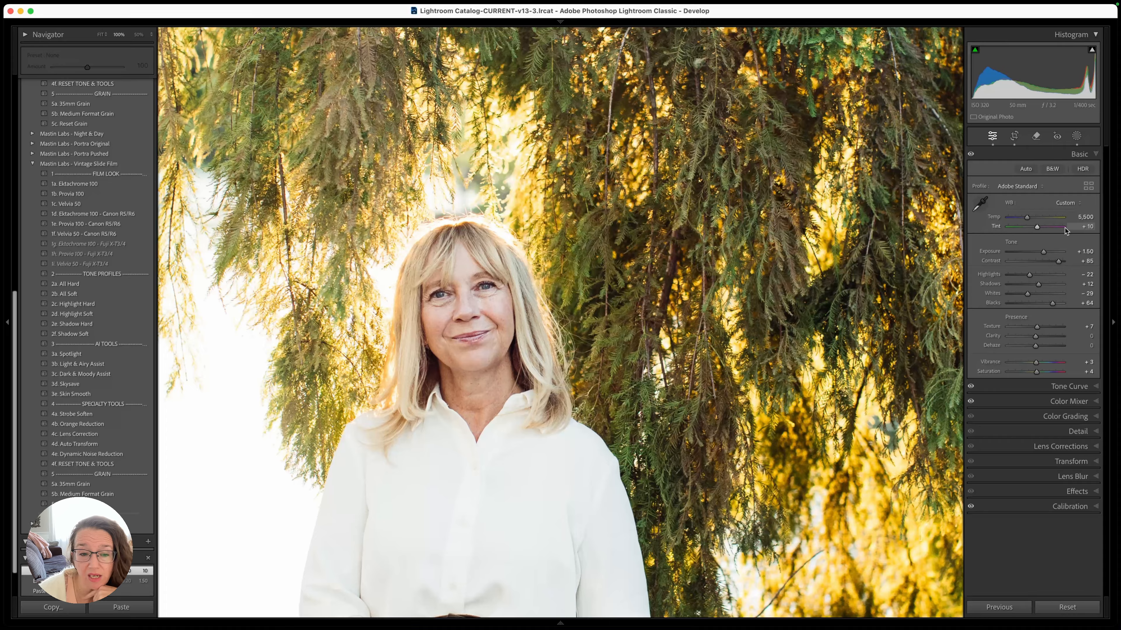
key(Up)
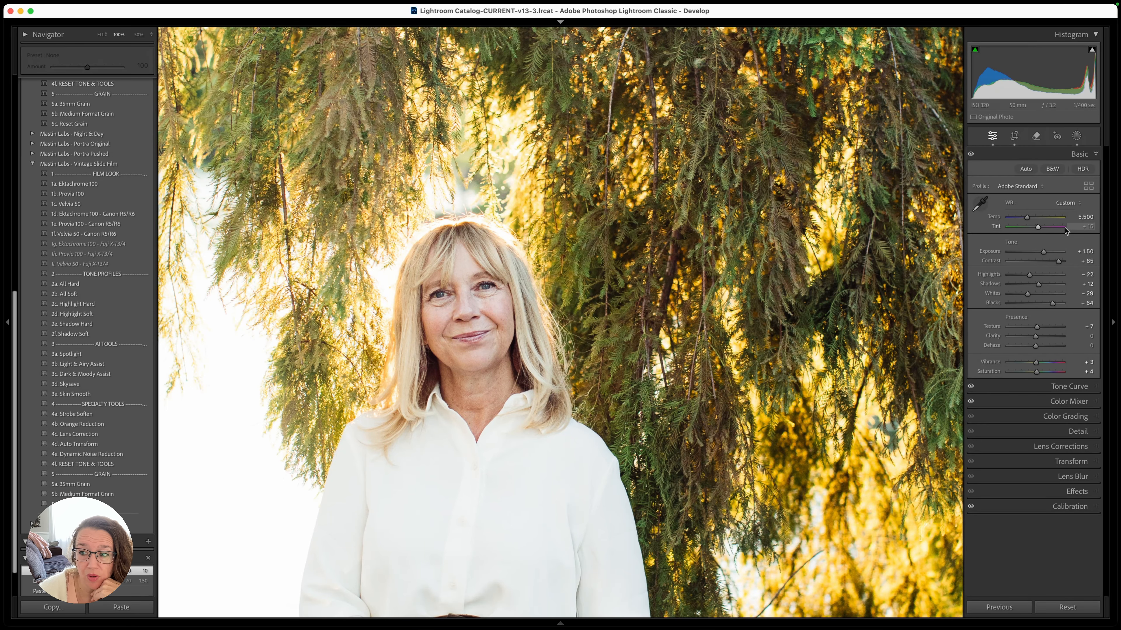
key(Down)
key(Down)
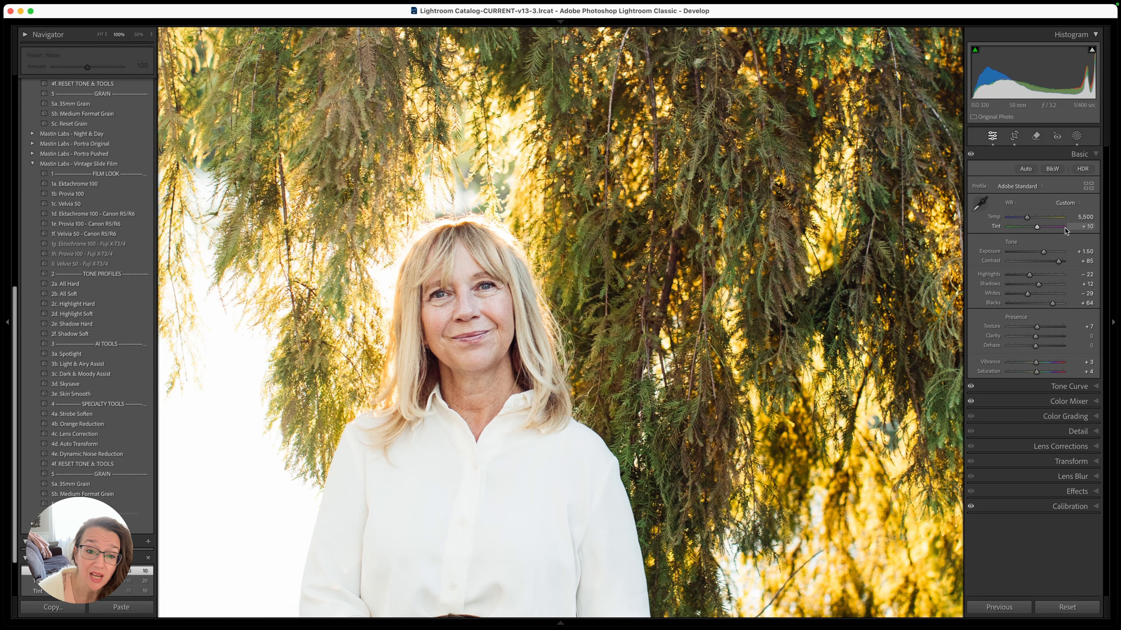
key(z)
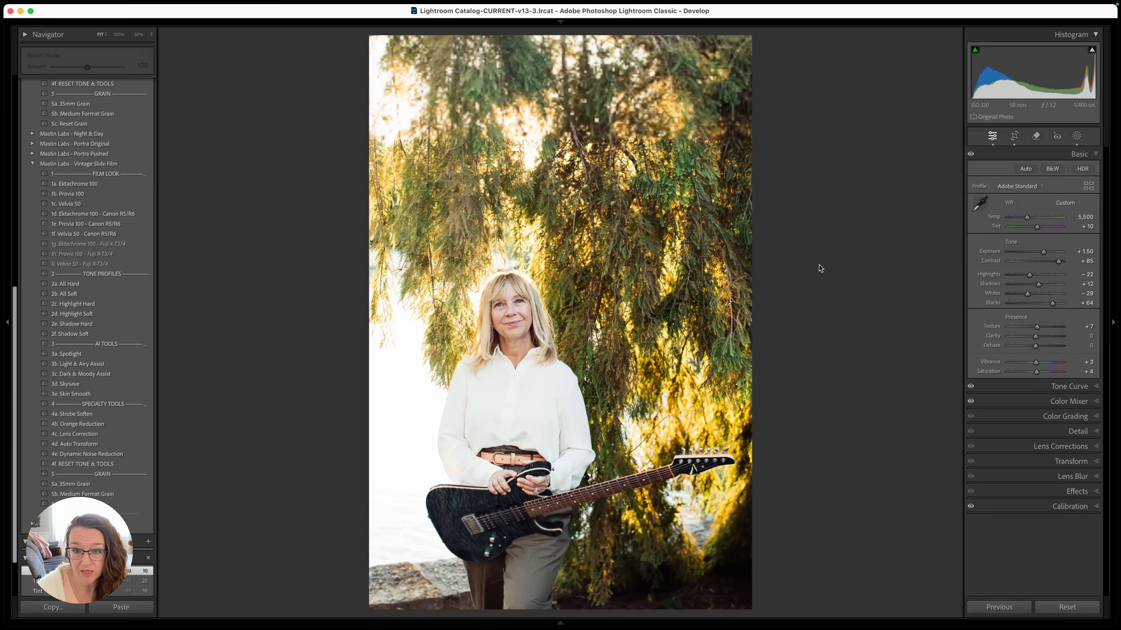
- Apply the Velvia 50 preset to the next unedited version, along with the copied White Balance, Exposure, Remove and Crop settings
key(super+shift+c)
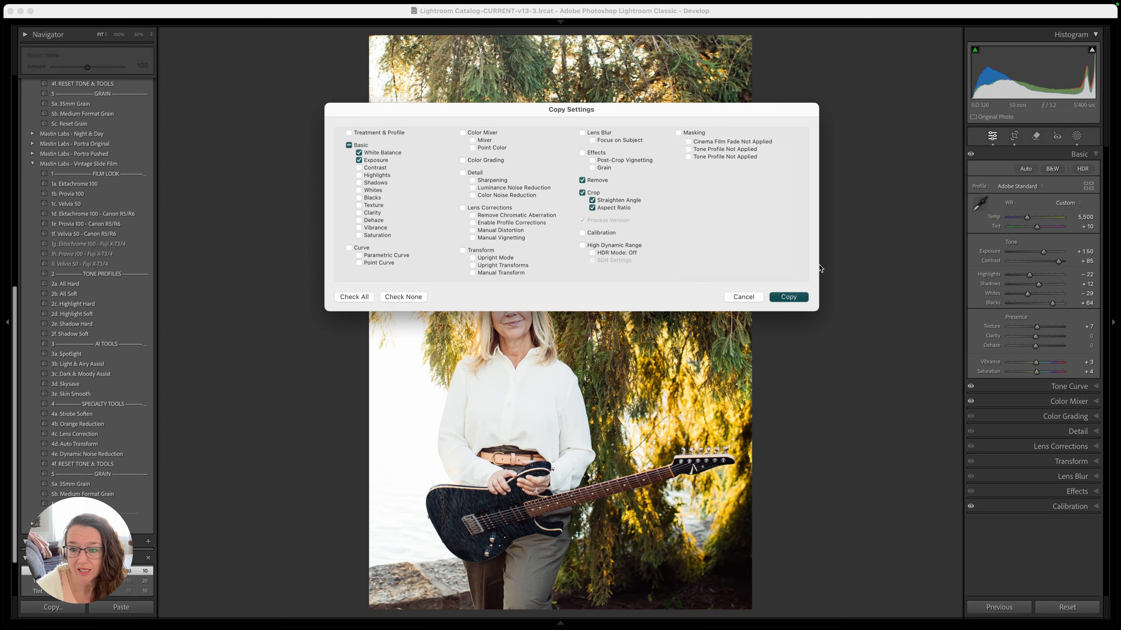
key(Return)
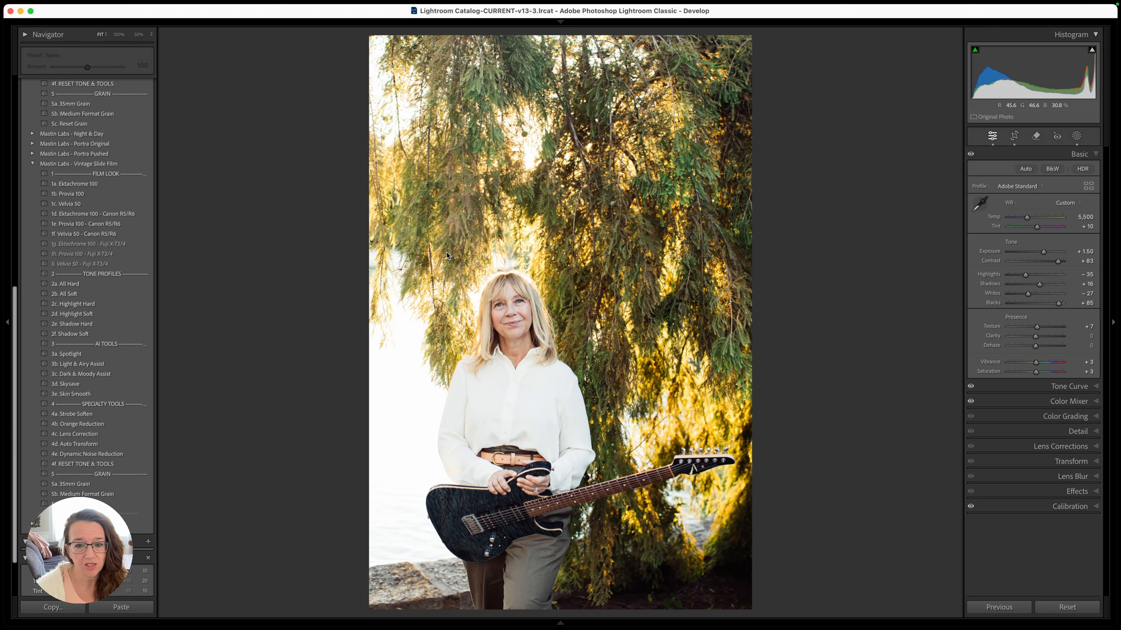
key(super+shift+r)
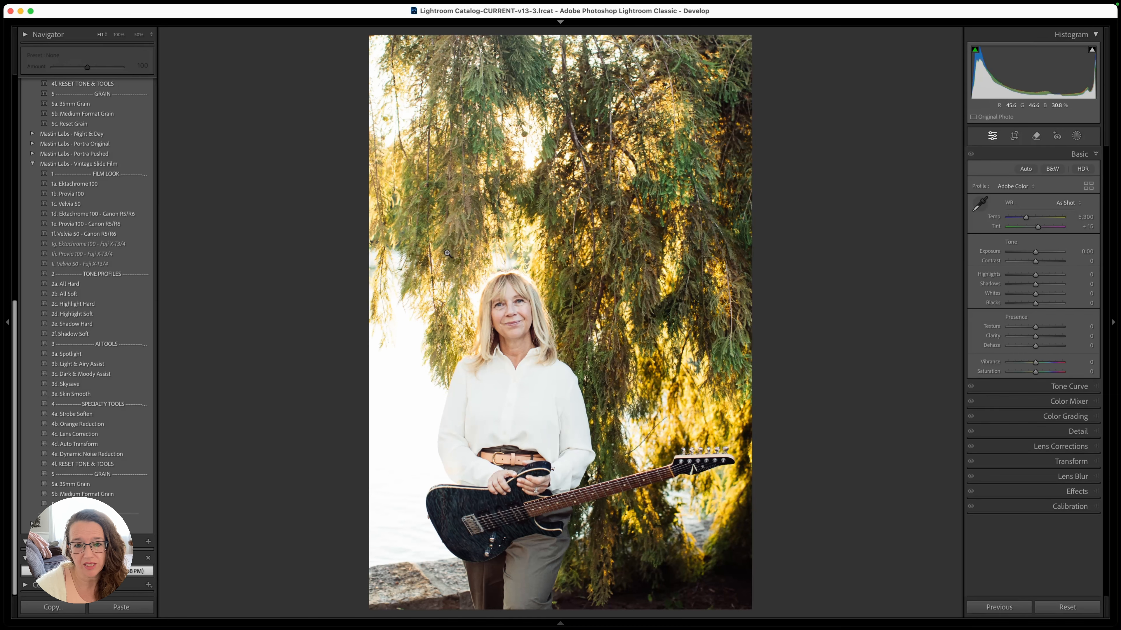
key(Right)
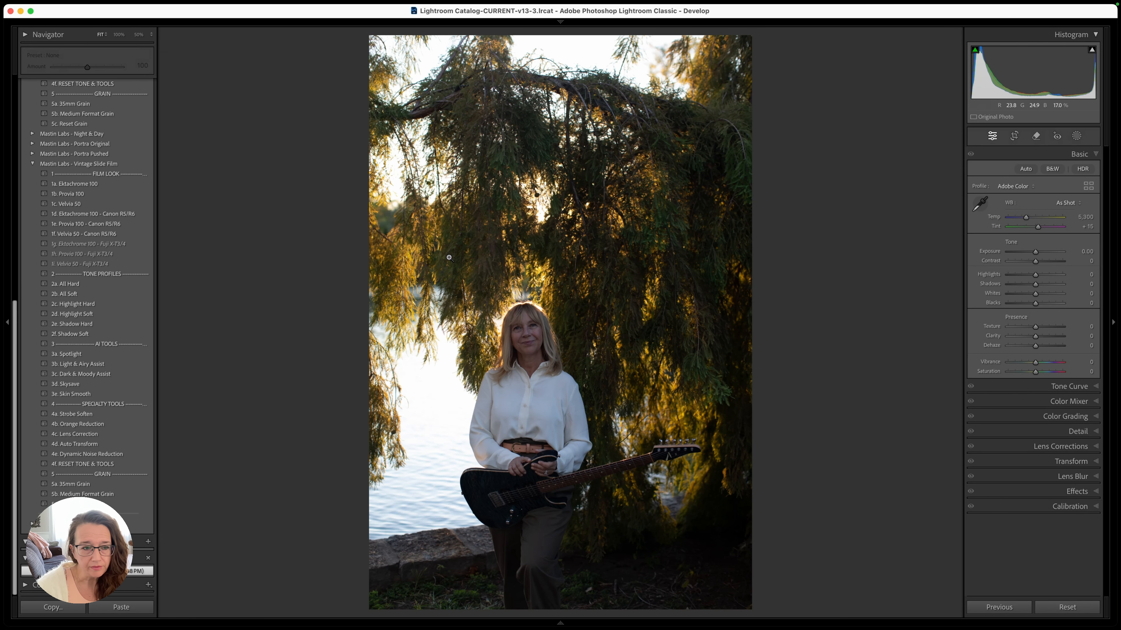
click(77, 204)
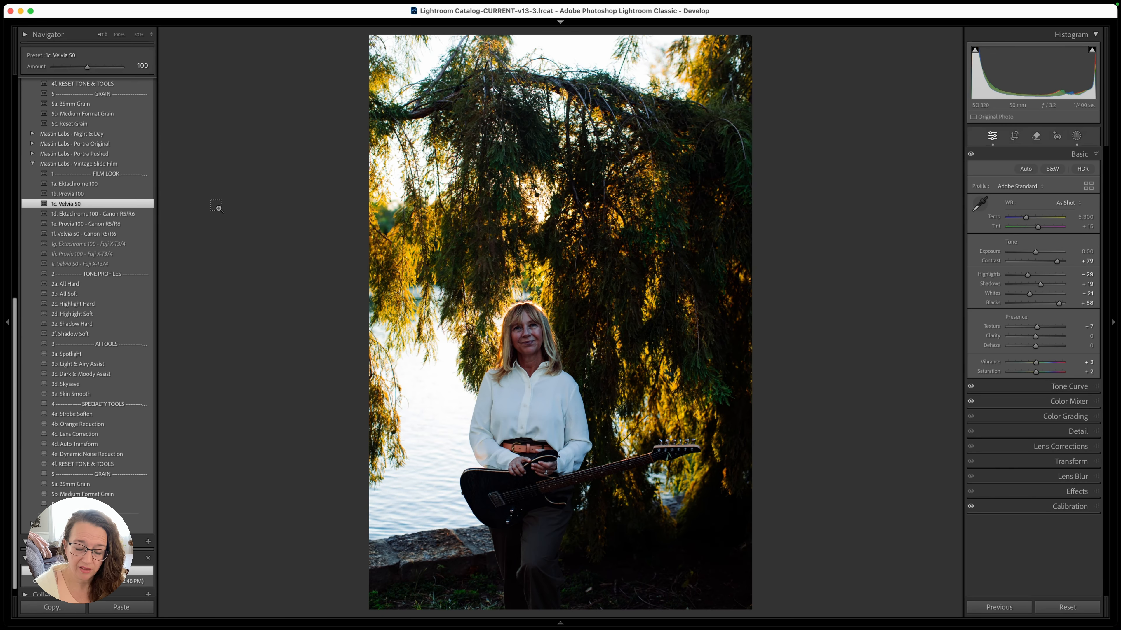
key(super+z)
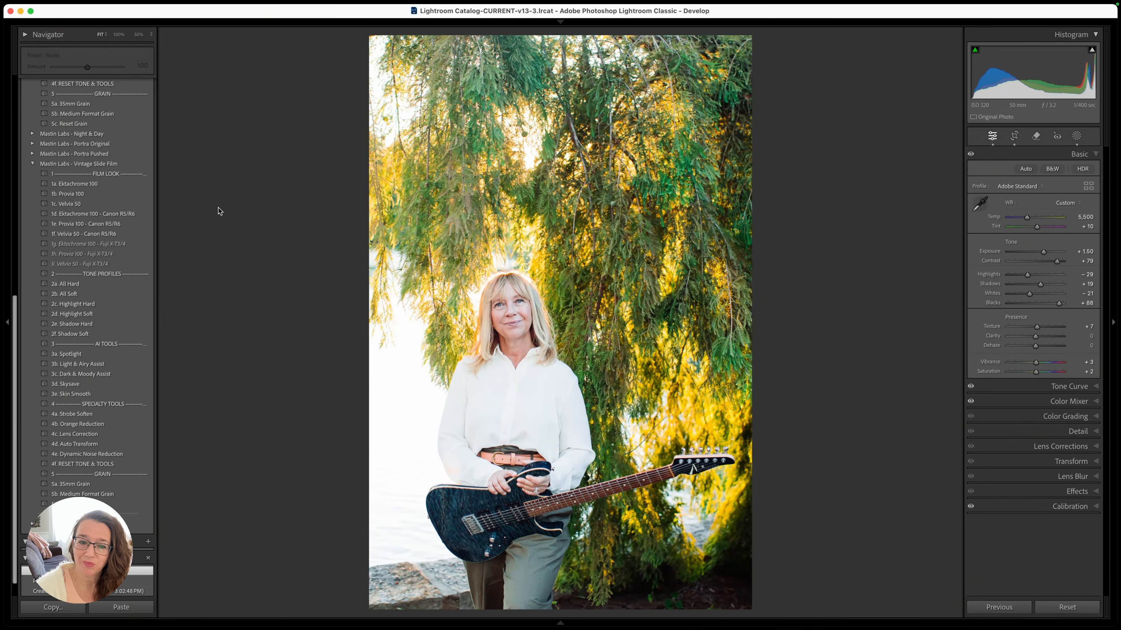
- Open the first version of the flower photo in Develop and crop it tighter around the butterfly and blossoms
key(g)
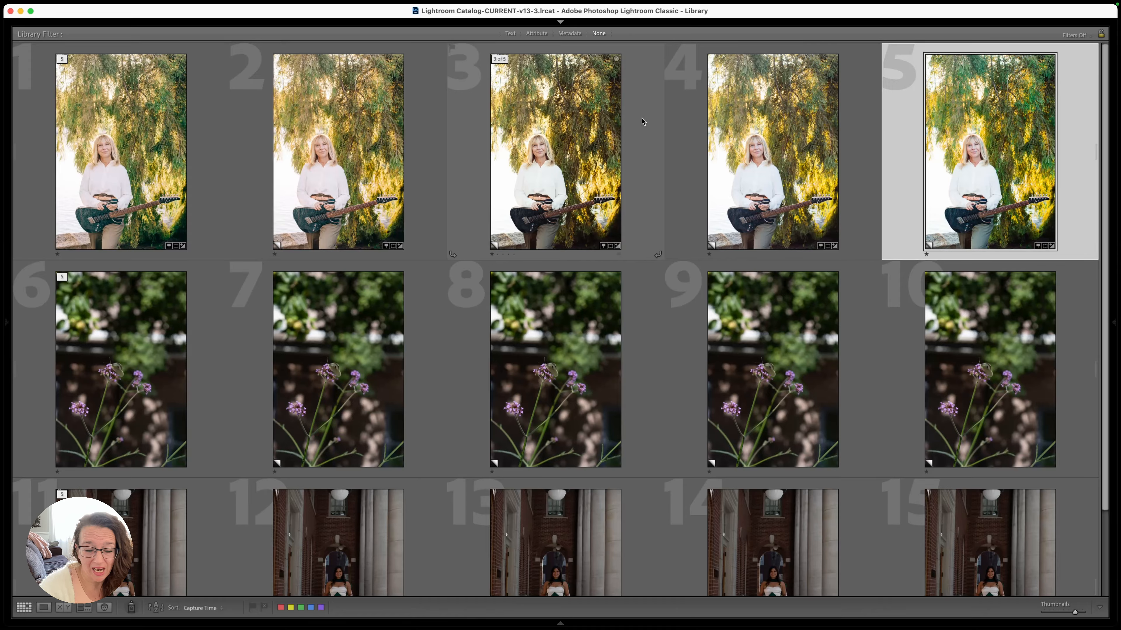
key(Right)
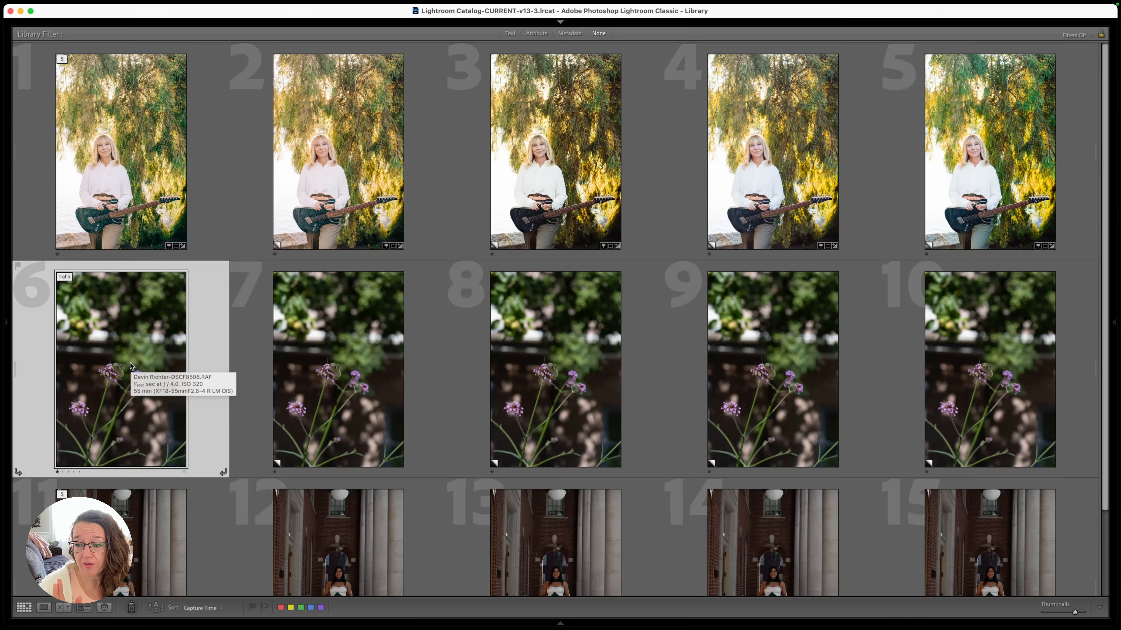
key(d)
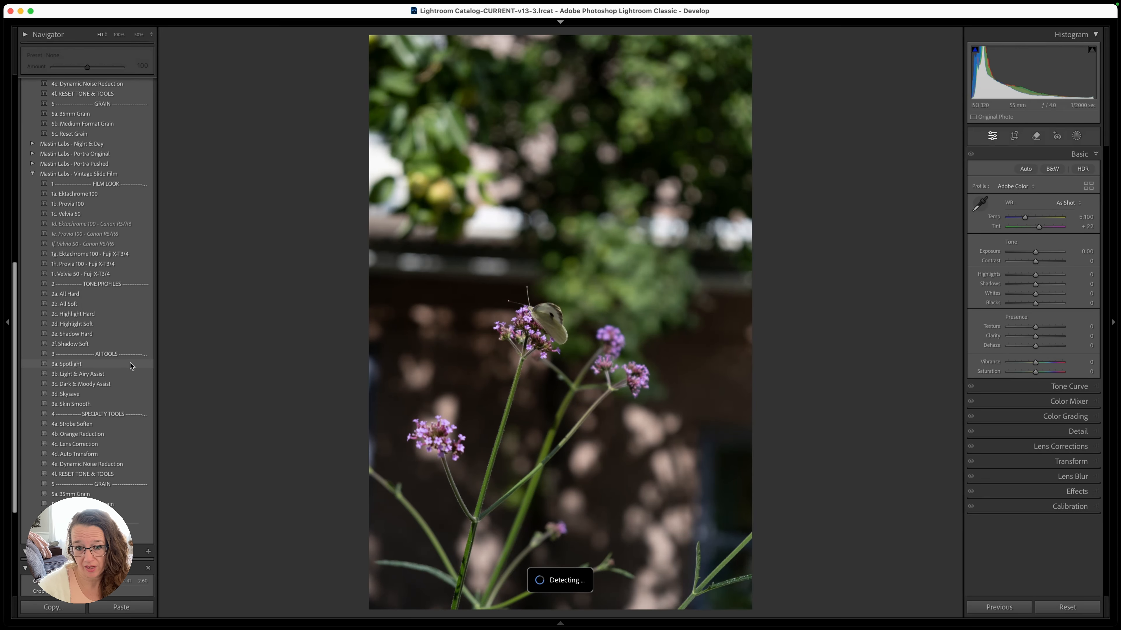
key(r)
drag(560, 609, 556, 570)
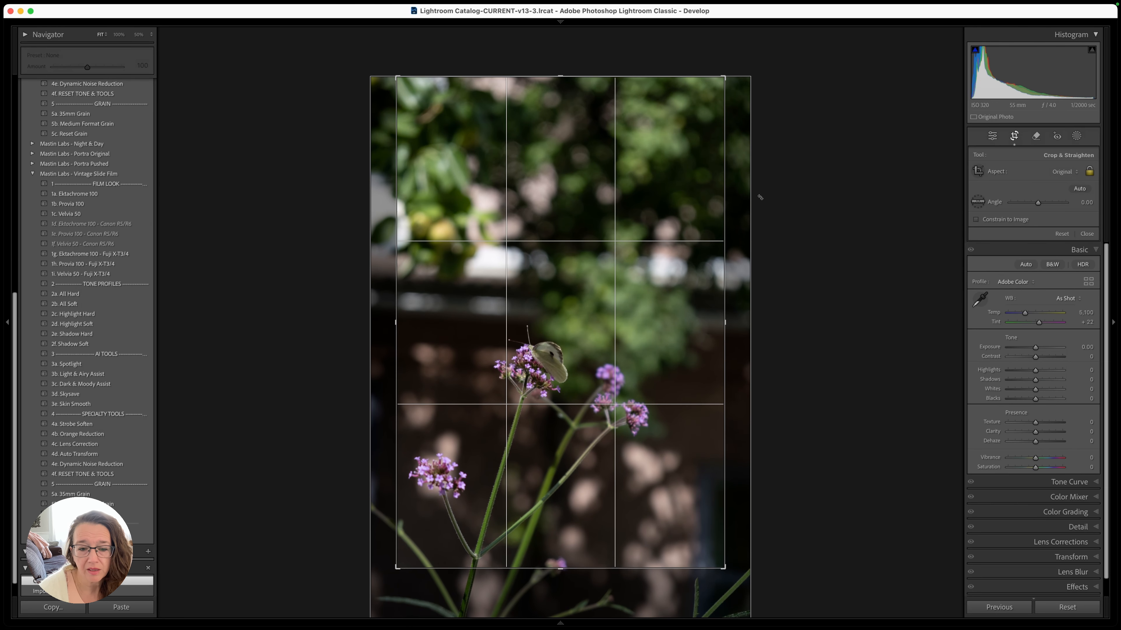
drag(720, 77, 696, 118)
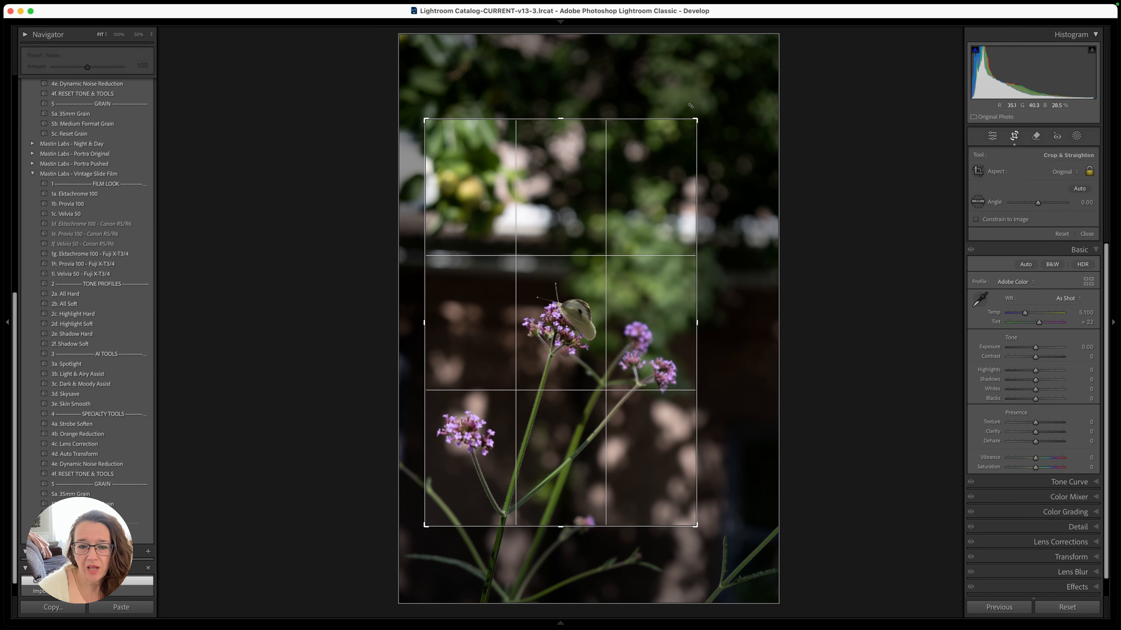
drag(573, 167, 573, 172)
key(Return)
- Apply the Fuji C200 preset from Mastin Labs - Lifestyle Everyday and set the Temp to 5,852 and Tint to +35
scroll(111, 191, up, 10)
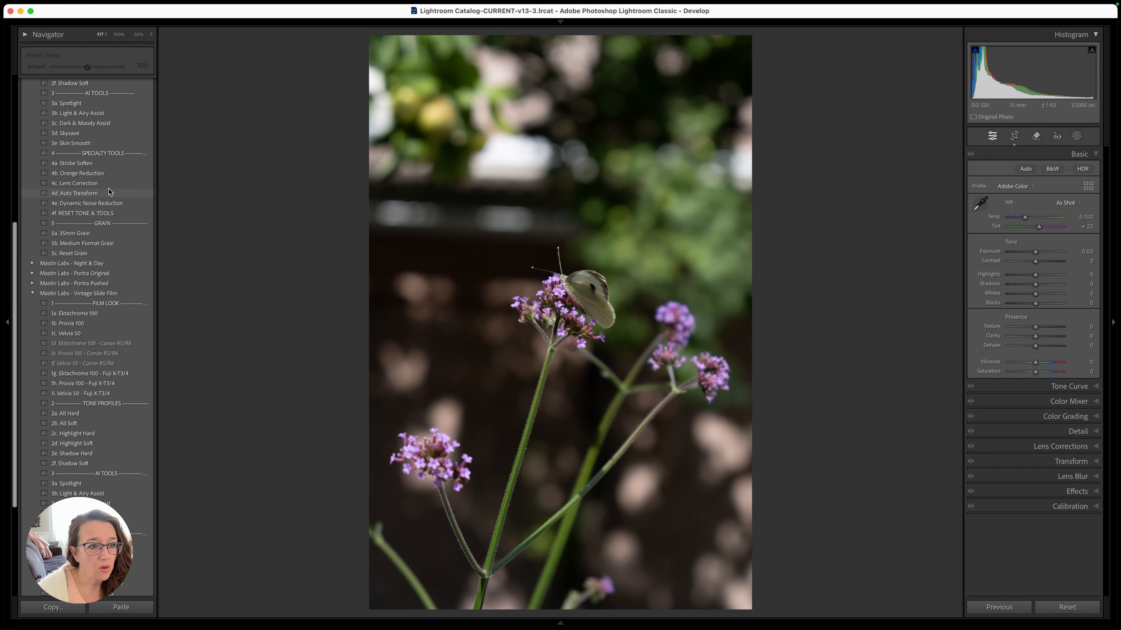
scroll(108, 190, up, 3)
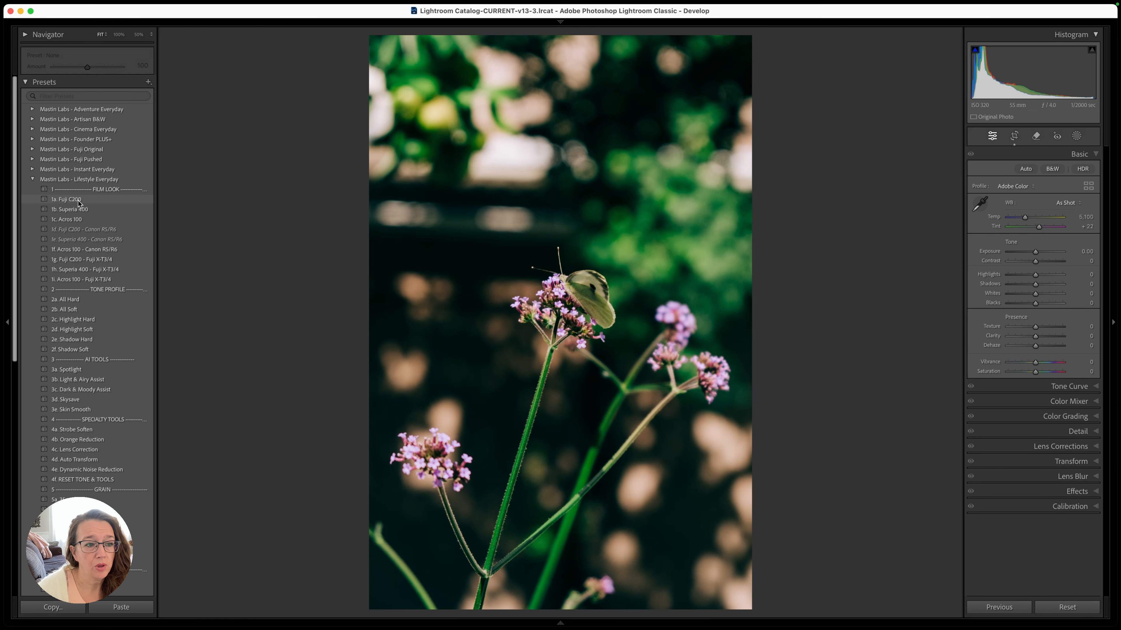
click(79, 200)
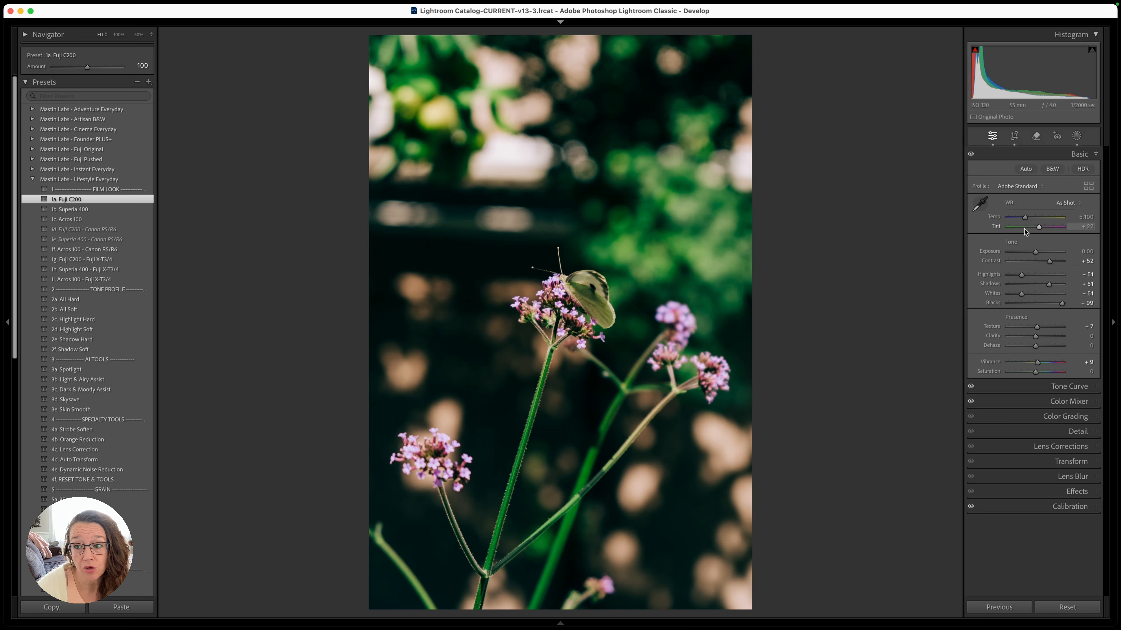
drag(1025, 219, 1029, 221)
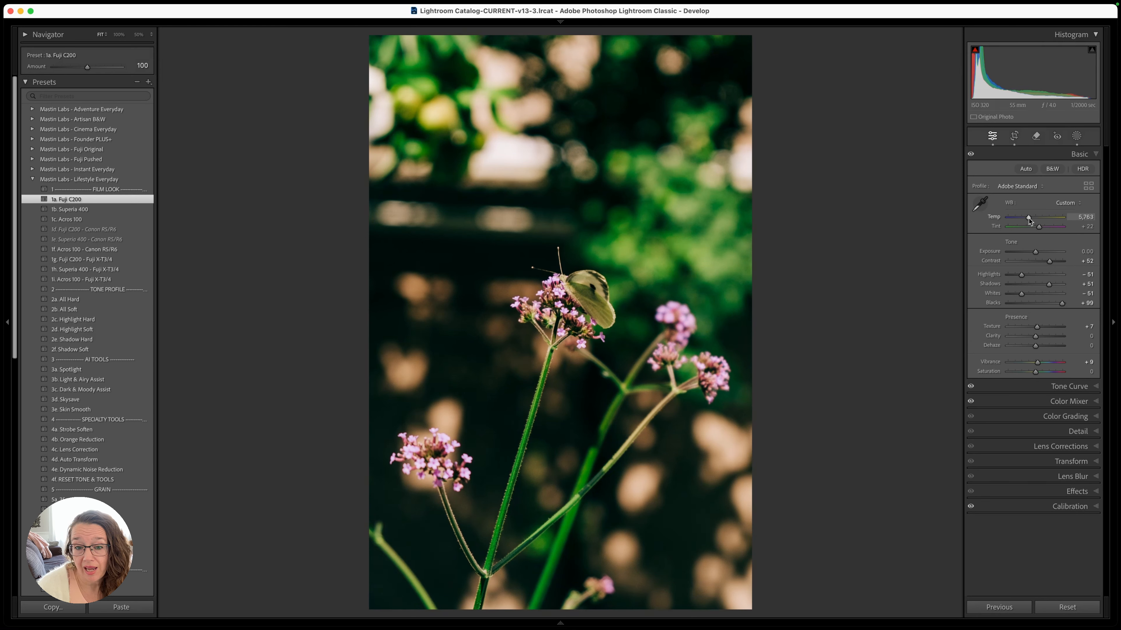
drag(1029, 220, 1041, 228)
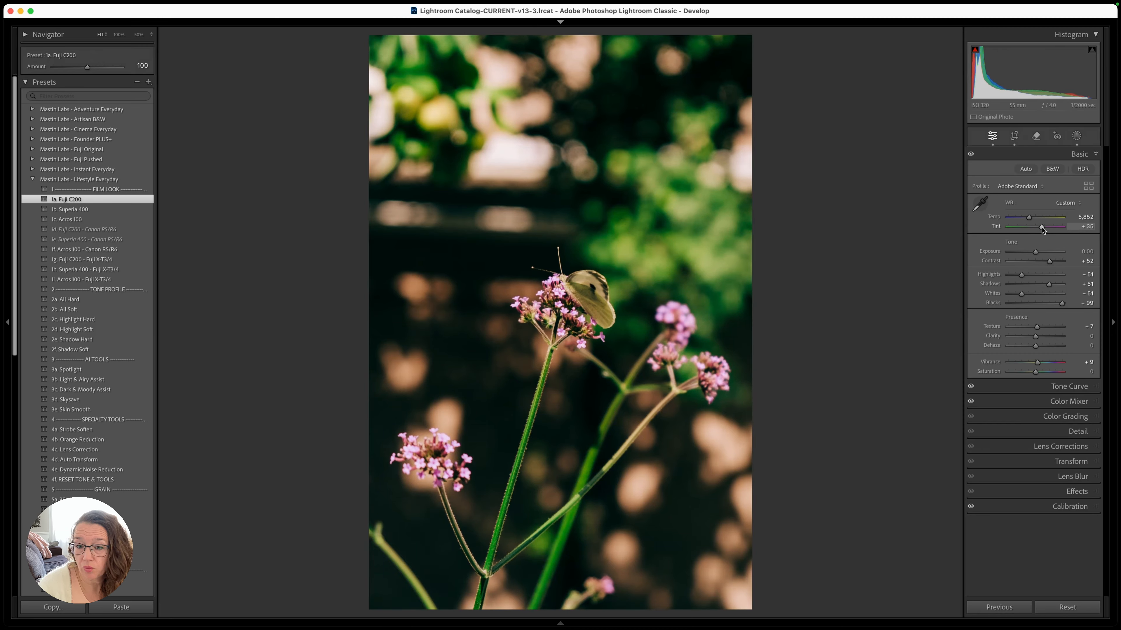
- Try extreme white balance values on the flower photo: Tint at -94, and Temp at 48,961 and 2,000
drag(1042, 228, 1019, 229)
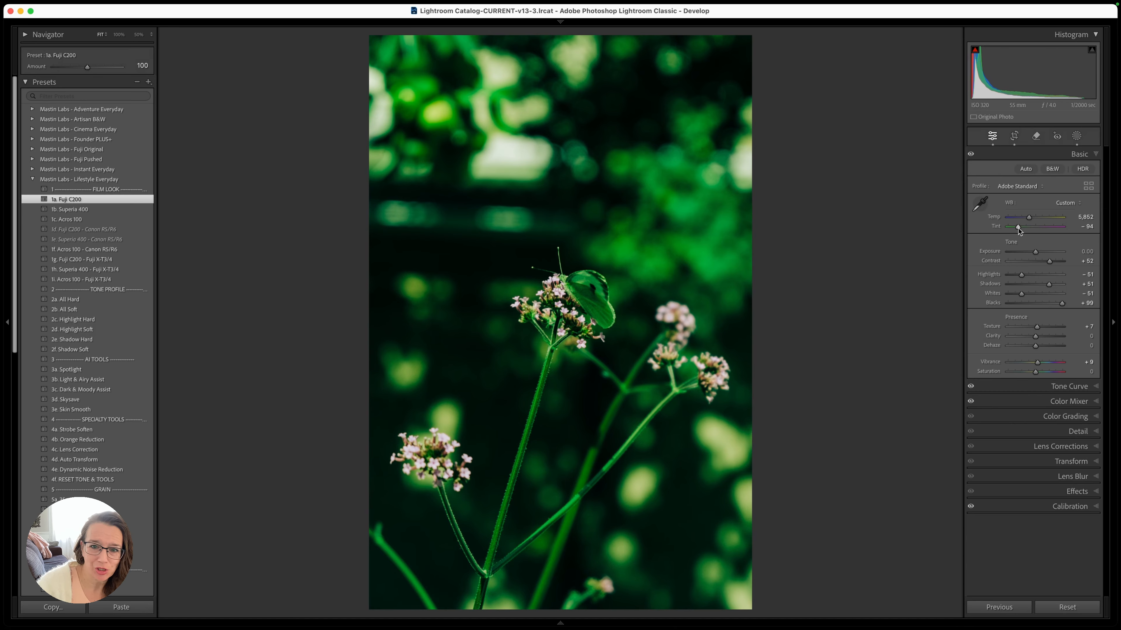
drag(1018, 228, 1041, 229)
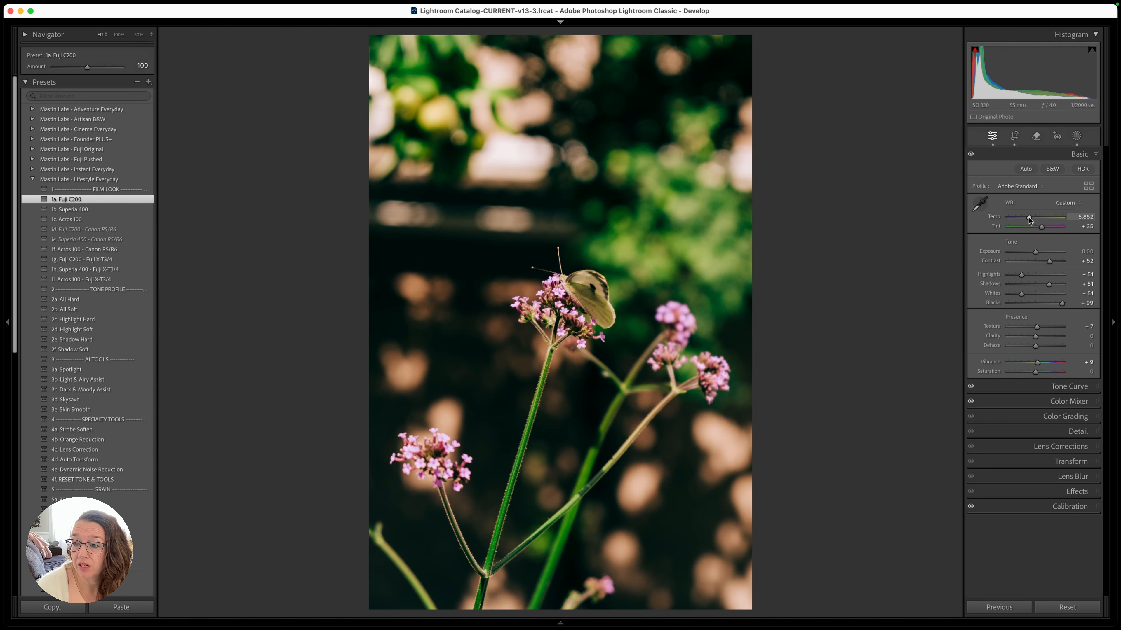
drag(1031, 217, 1068, 217)
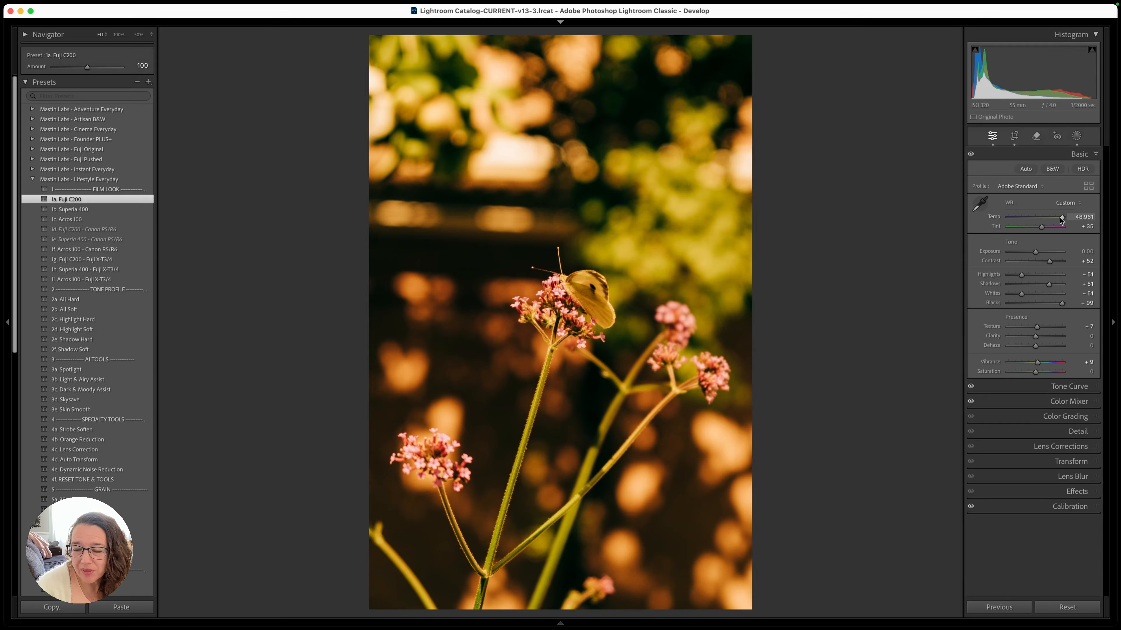
drag(1061, 218, 980, 224)
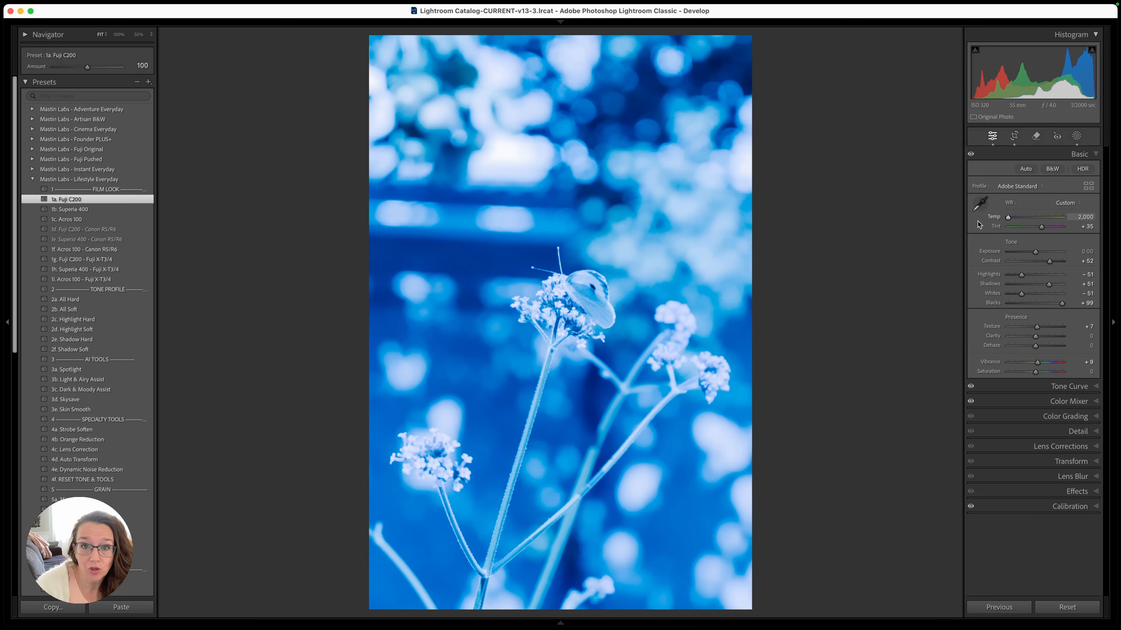
- Set the flower photo's Temp to 6,060 and its Exposure to +0.40
drag(1008, 222, 1031, 225)
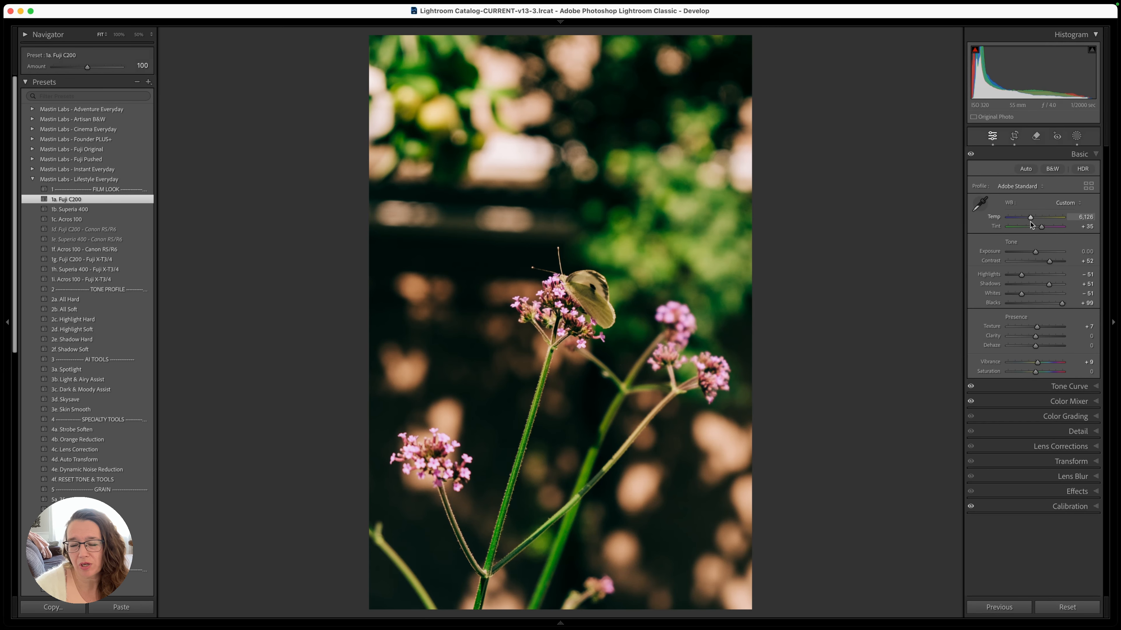
drag(1032, 225, 1031, 226)
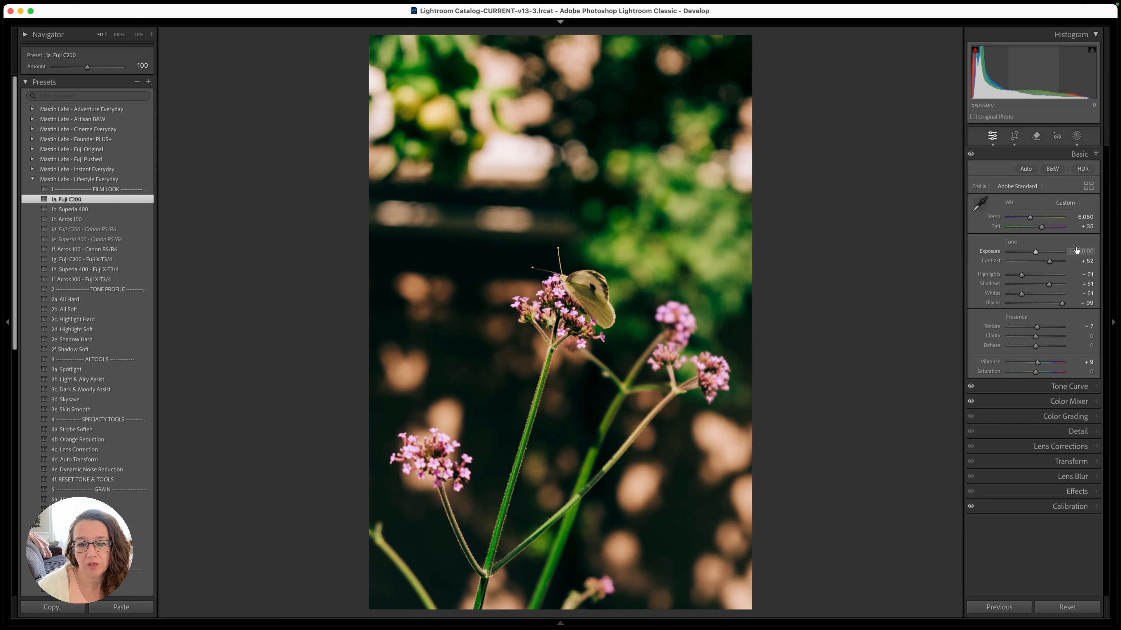
key(Up)
key(Up)
key(Up)
key(Up)
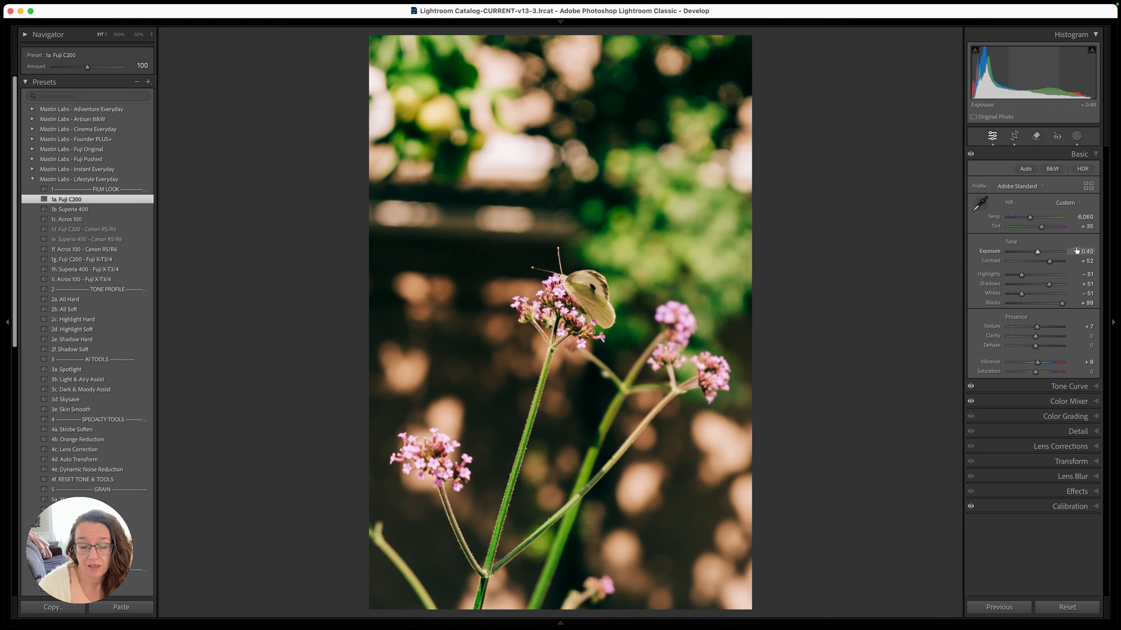
- Copy the flower photo's White Balance, Exposure, Remove and Crop settings and apply the Spotlight AI preset to the photo
key(super+shift+c)
key(Return)
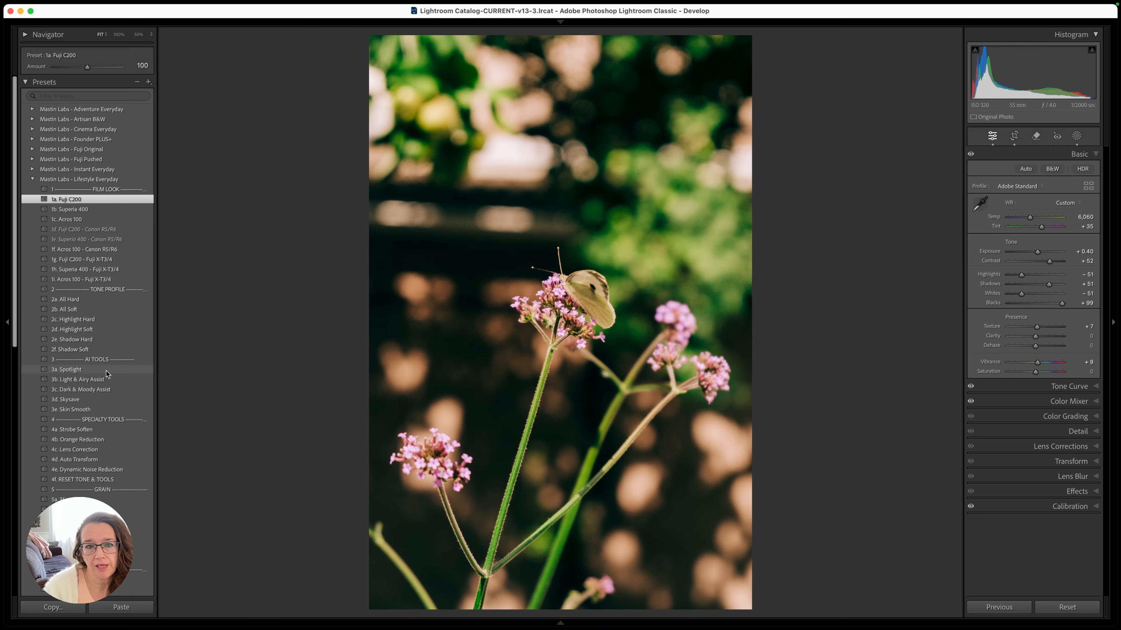
click(106, 370)
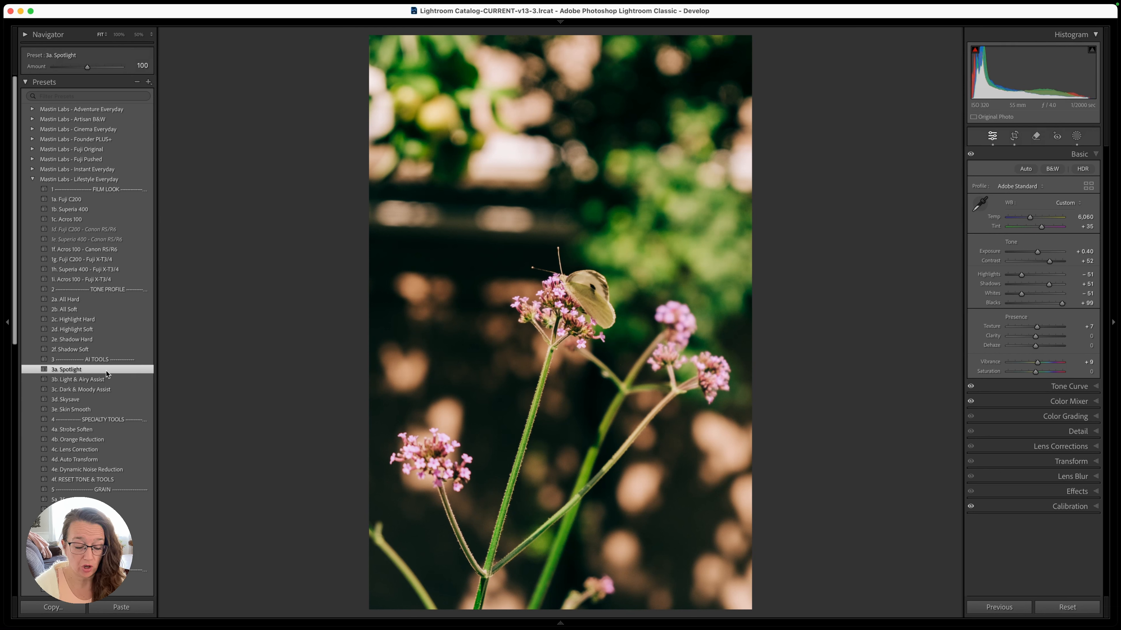
key(super+shift+c)
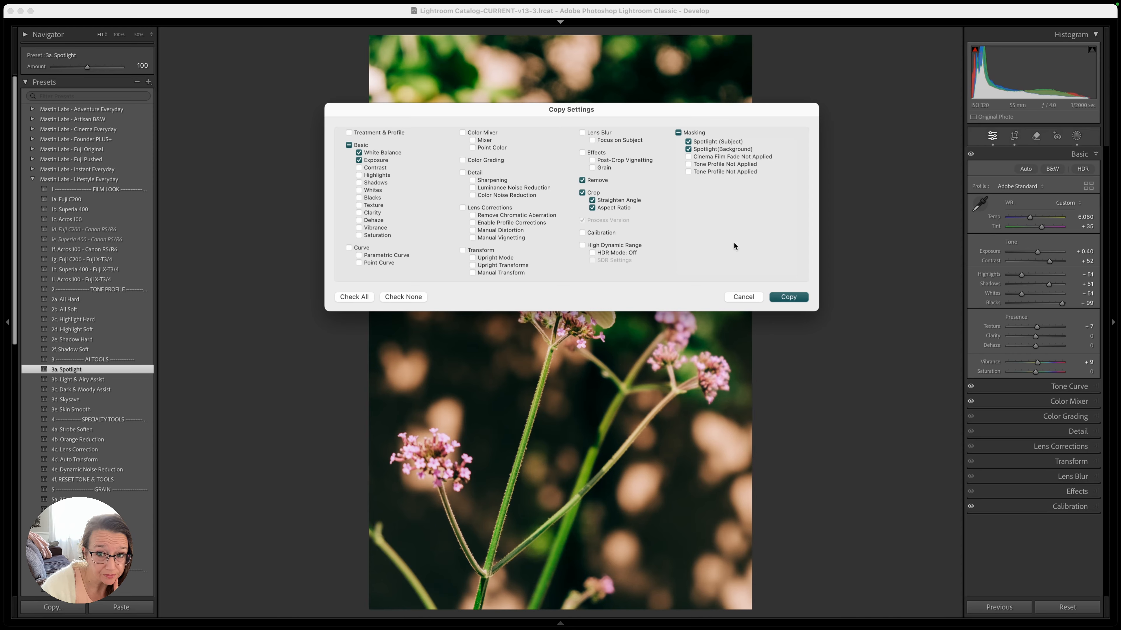
click(745, 299)
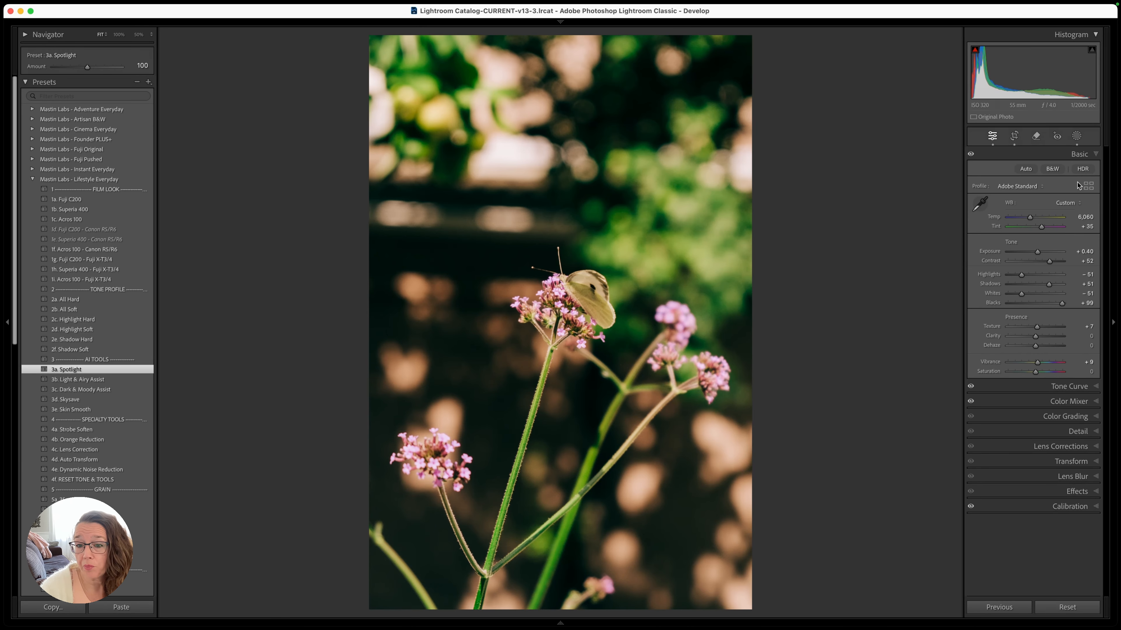
- Open the Spotlight(Background) mask on the flower photo and check its coverage with the mask overlay
click(1077, 137)
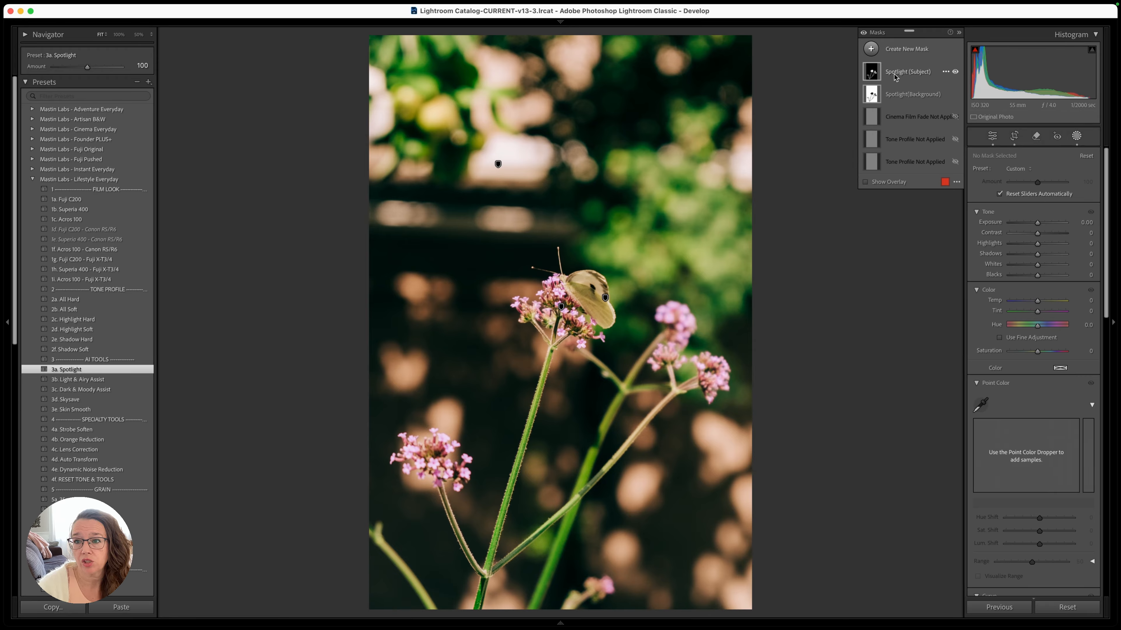
click(899, 95)
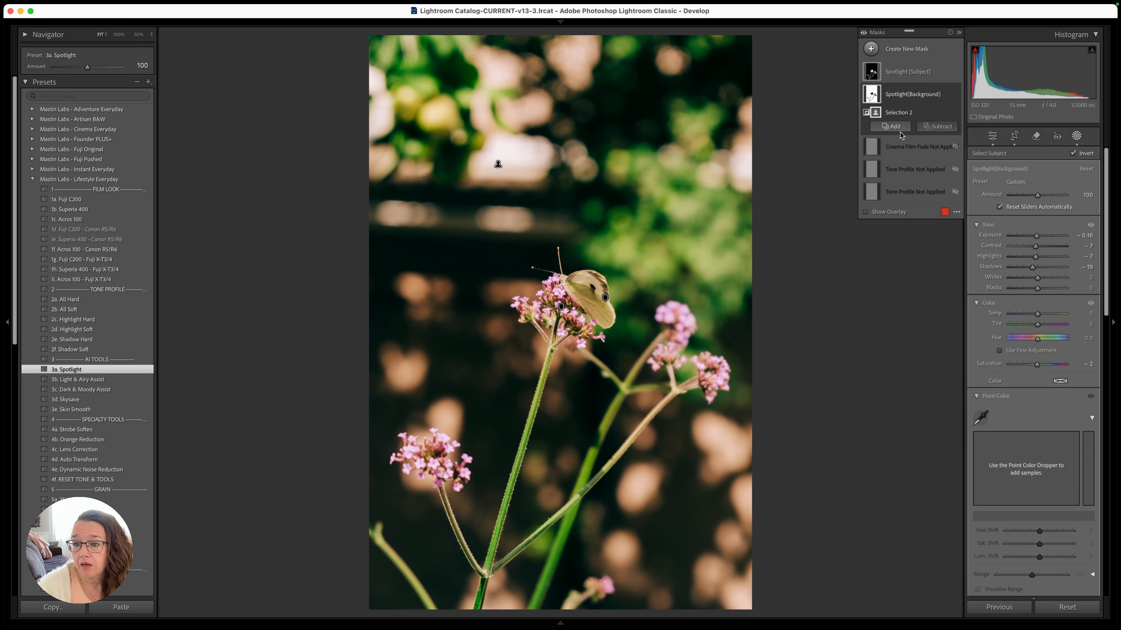
click(865, 212)
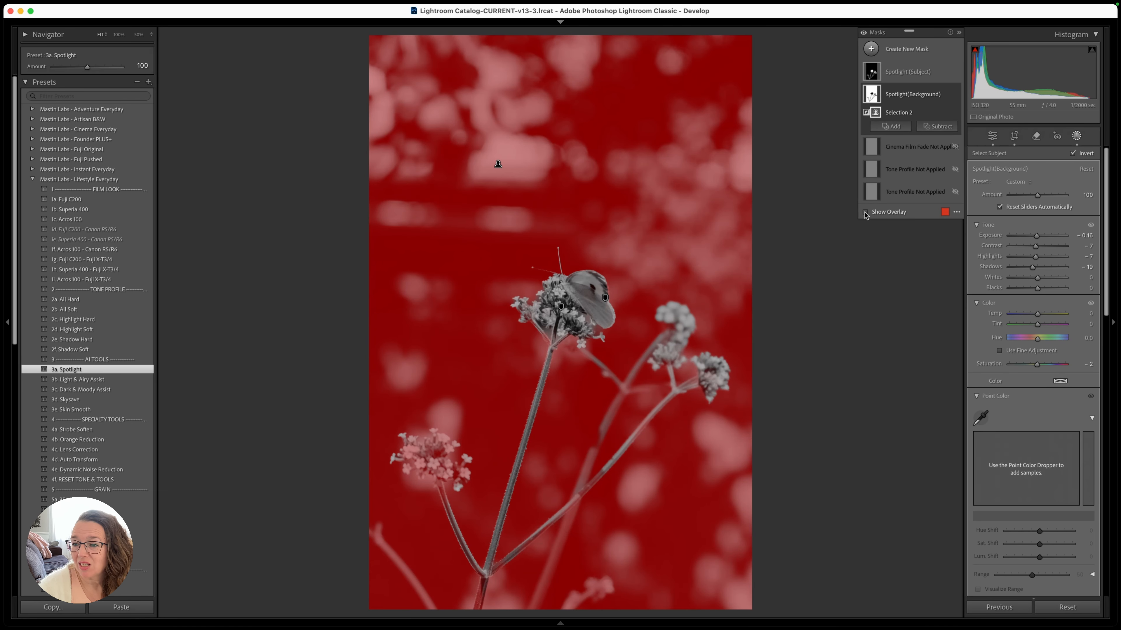
click(865, 213)
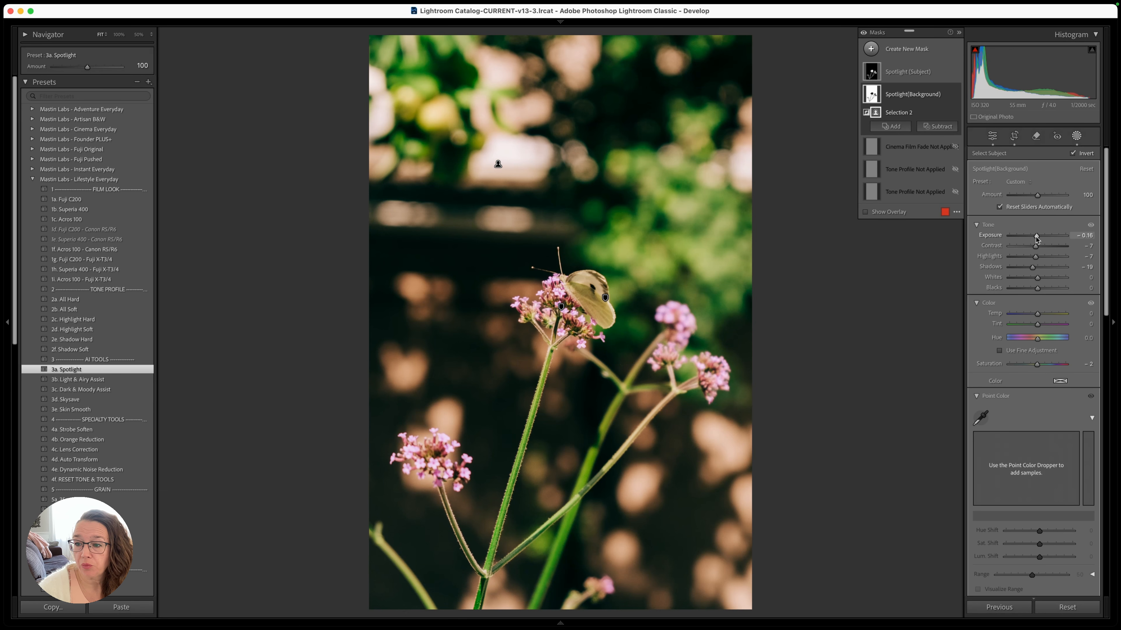
- Set the Spotlight(Background) mask's Exposure to -0.36 and close masking
drag(1036, 238, 1036, 239)
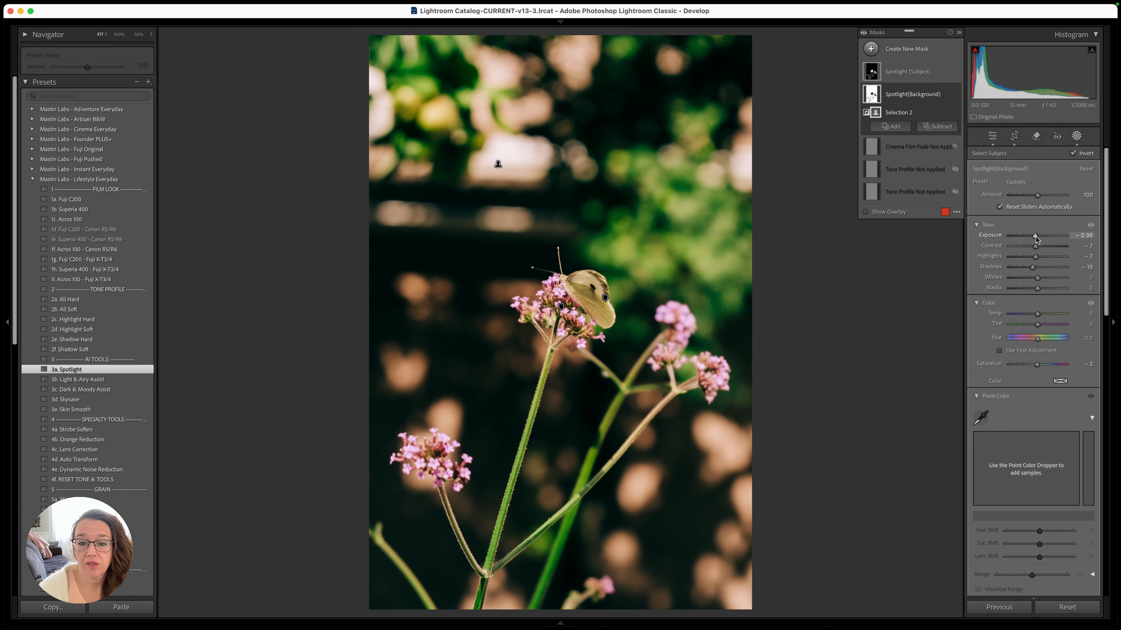
key(Down)
key(Down)
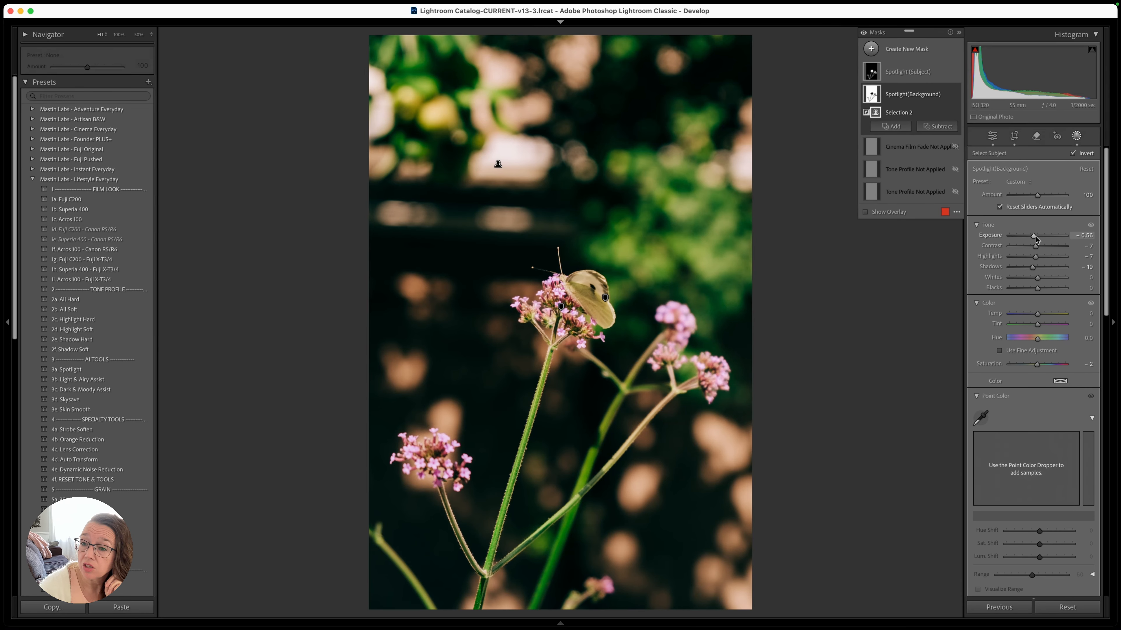
drag(1036, 236, 1036, 236)
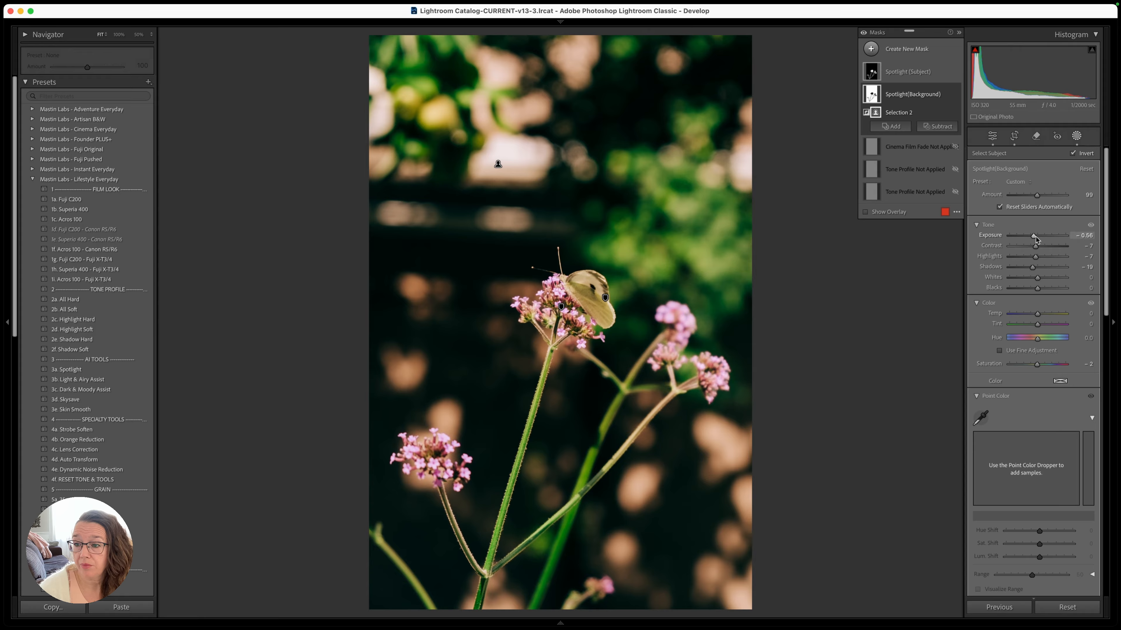
drag(1036, 236, 1036, 236)
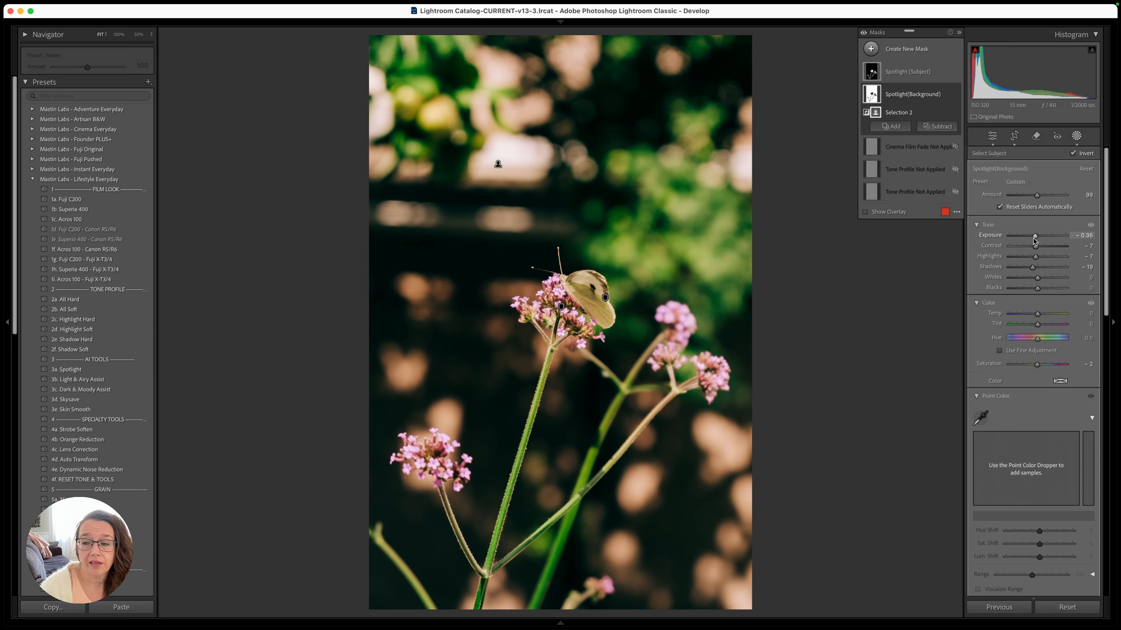
click(1077, 138)
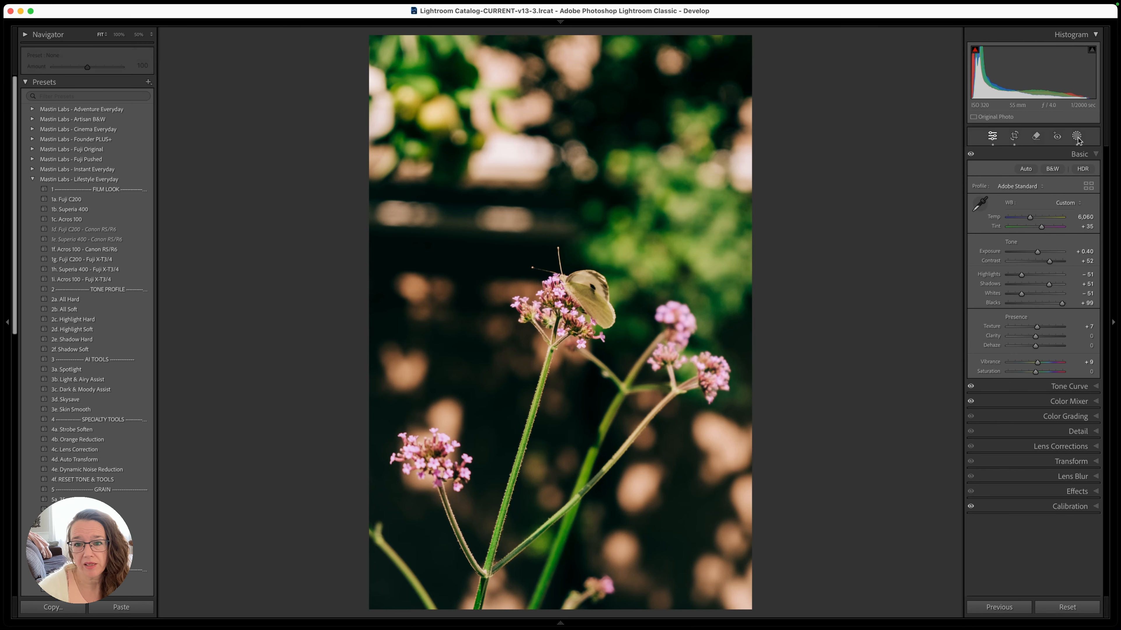
- Apply the Superia 400 preset to the next flower version and merge in the first version's White Balance, Exposure, Remove, Crop and Spotlight mask settings
key(super+shift+c)
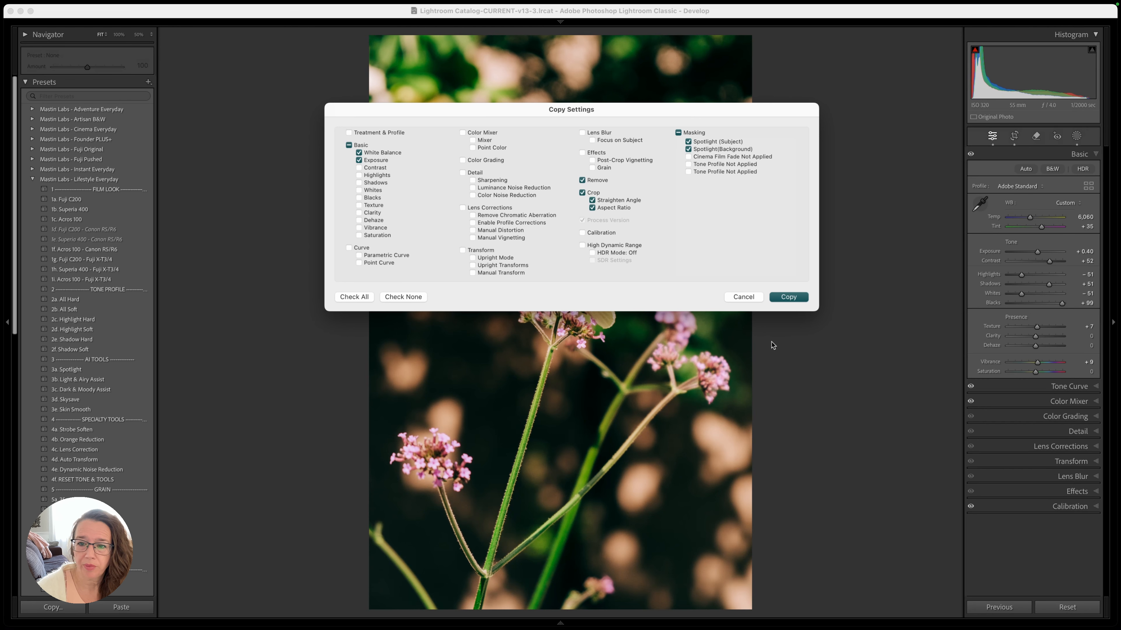
click(784, 298)
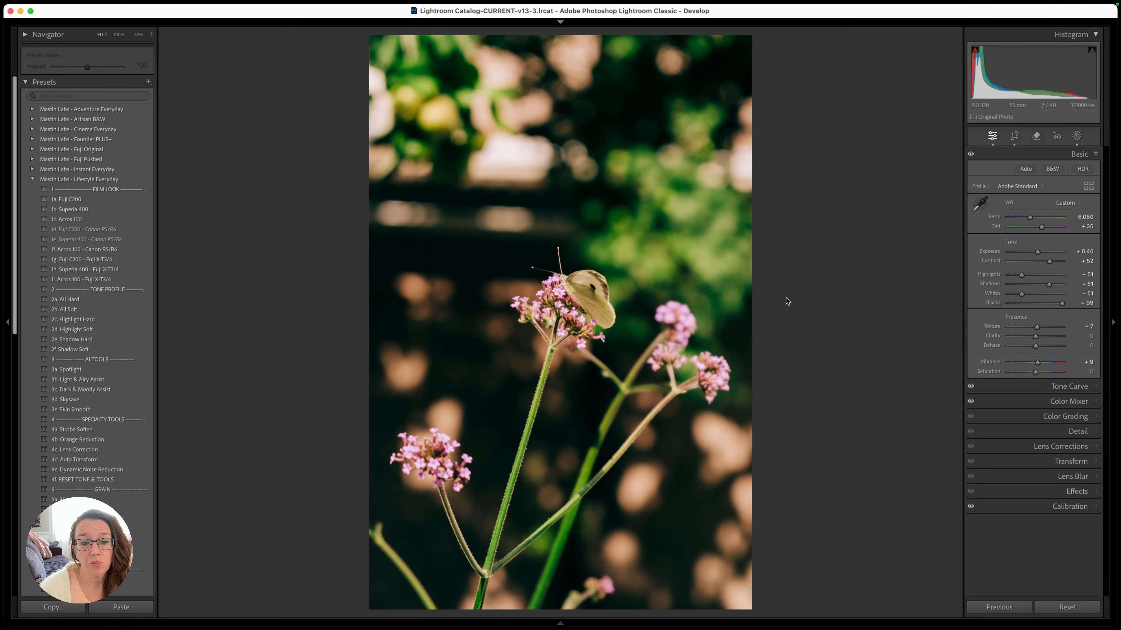
key(super+shift+r)
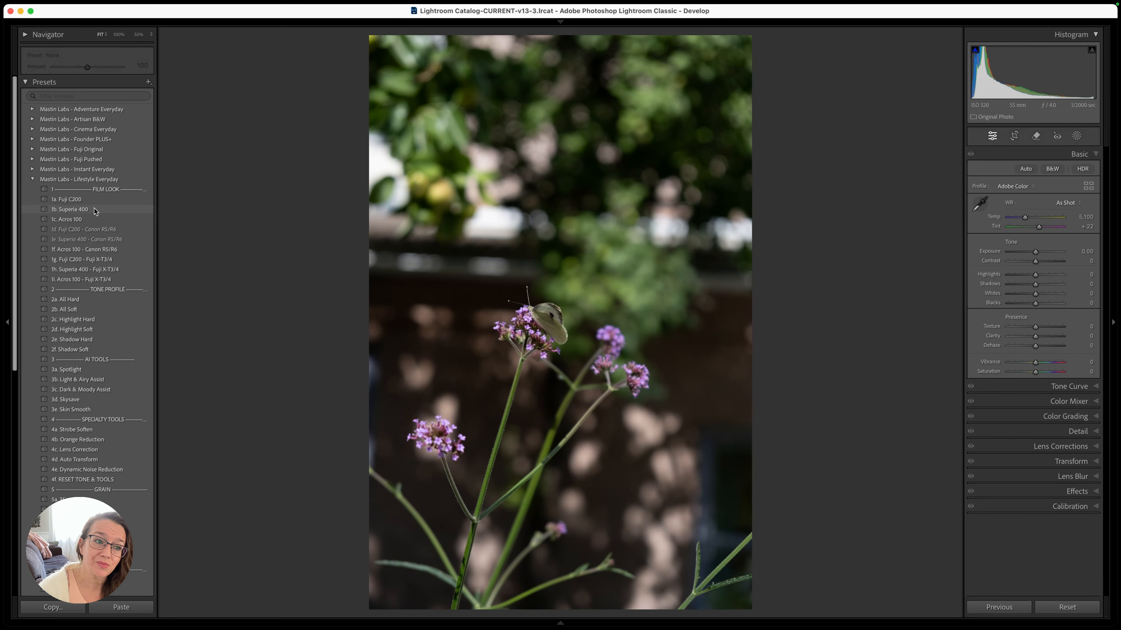
click(91, 209)
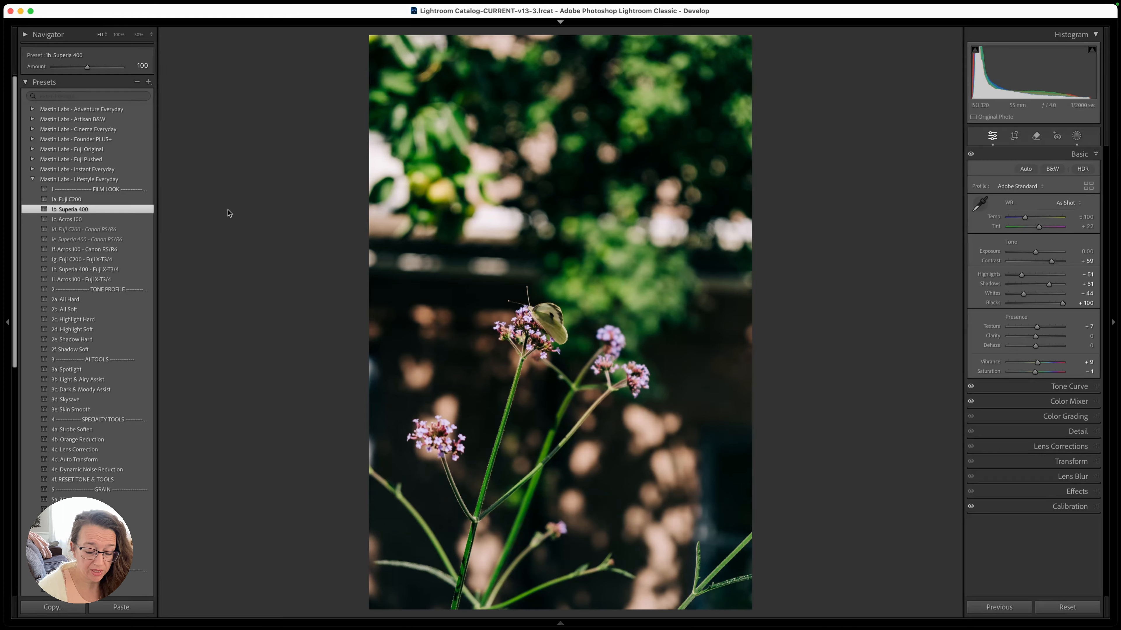
key(super+shift+v)
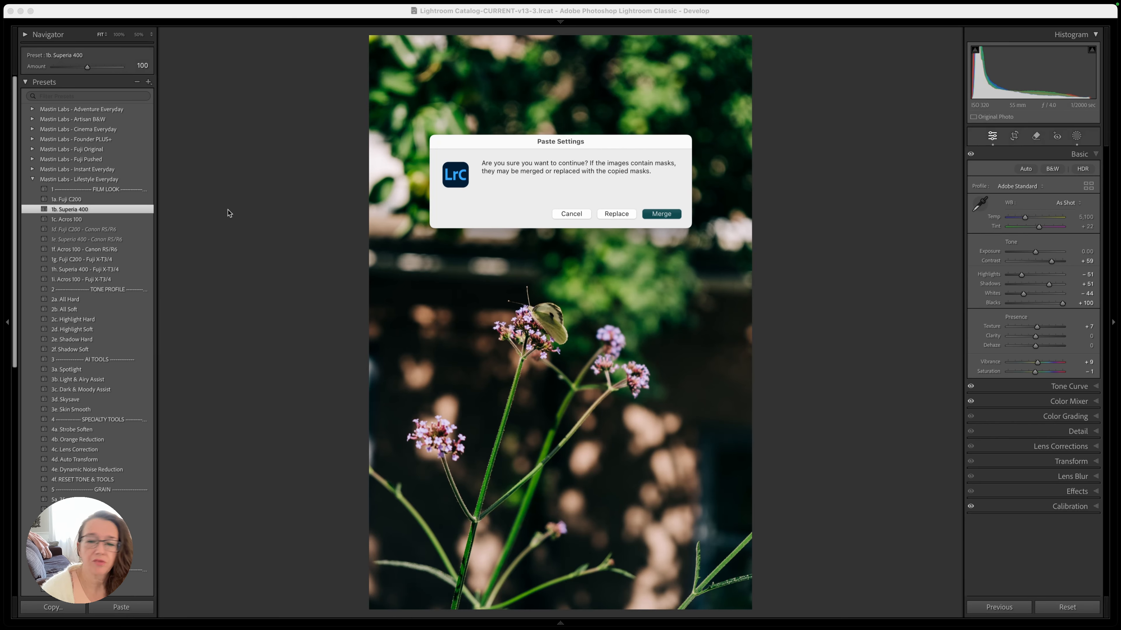
key(Return)
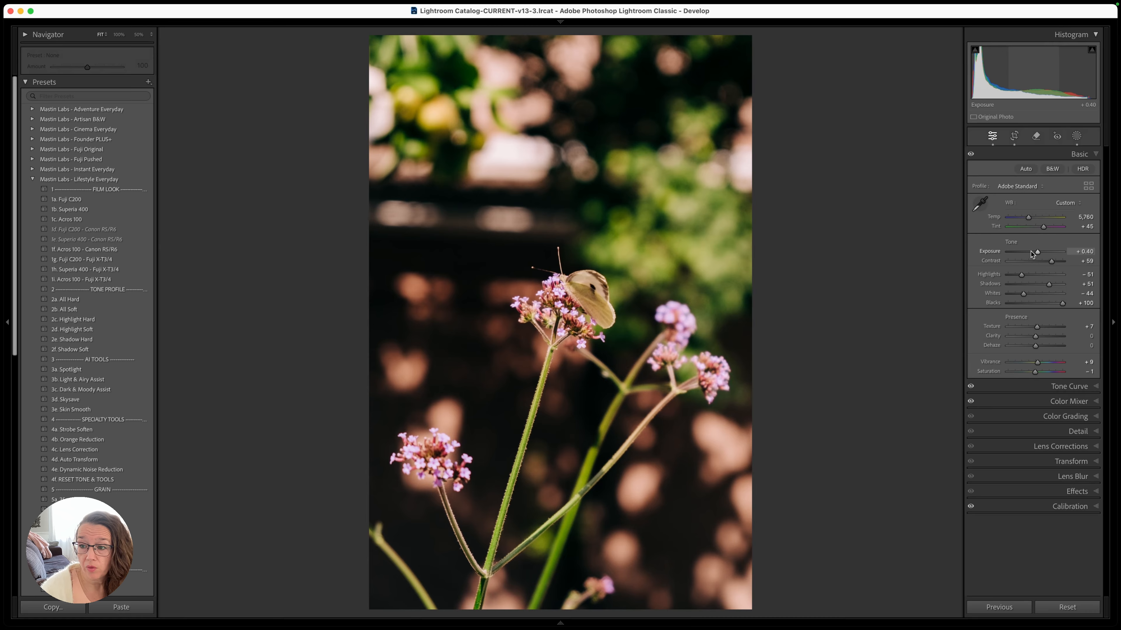
- Raise the Superia 400 flower version's Exposure to +0.70
key(Up)
key(Up)
key(Up)
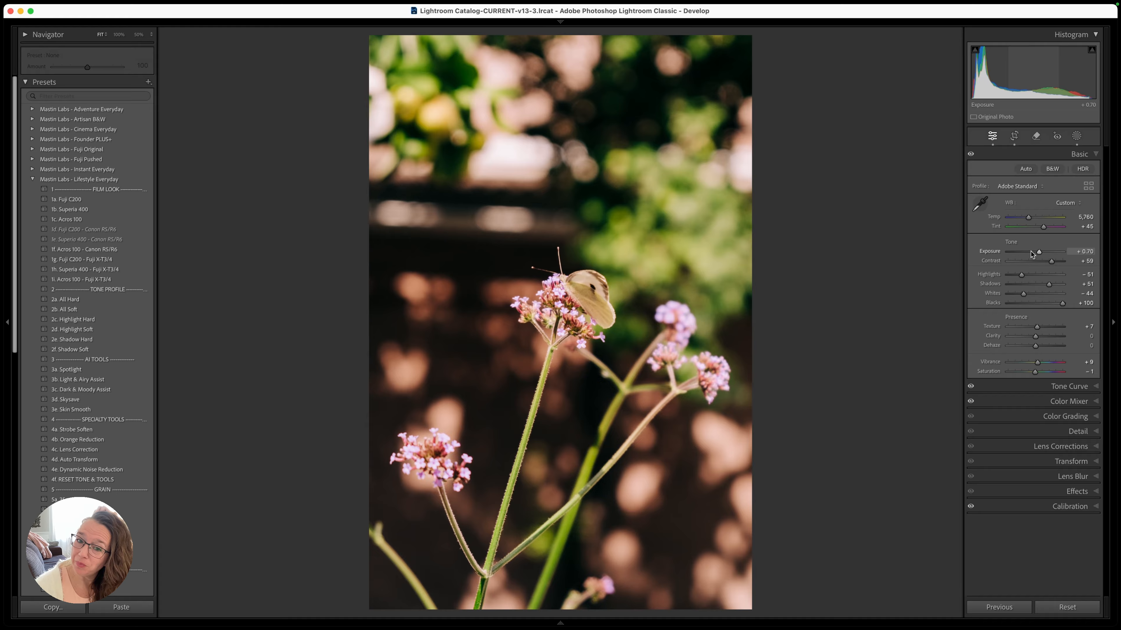
- Copy the Superia 400 version's White Balance, Exposure, Remove, Crop and Spotlight mask settings onto the Fuji C200 flower version
key(super+shift+c)
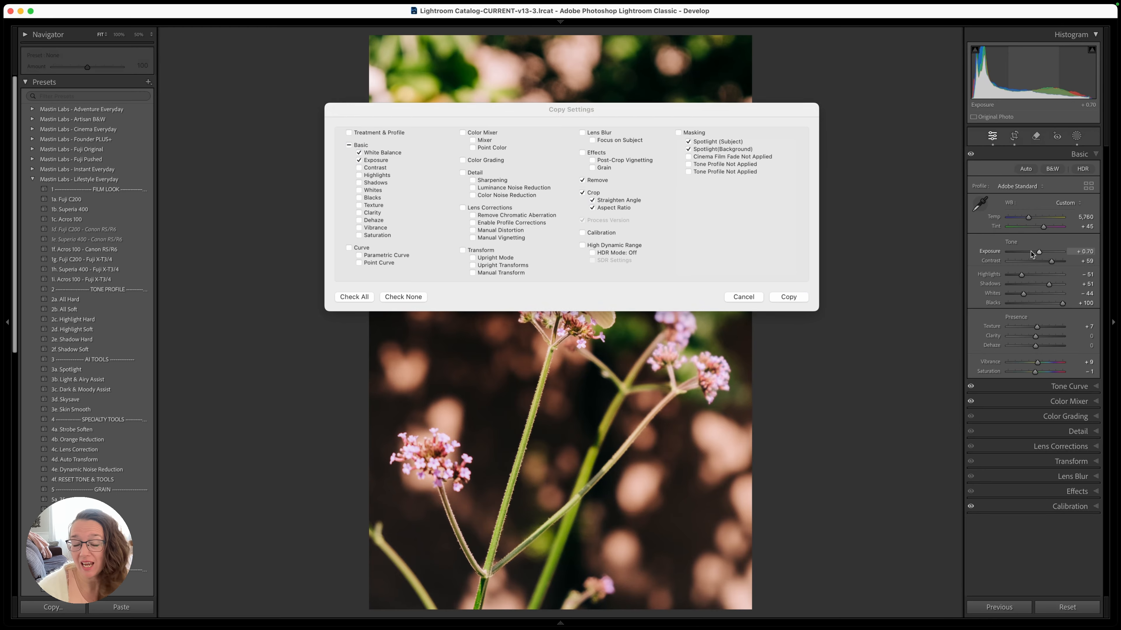
key(Return)
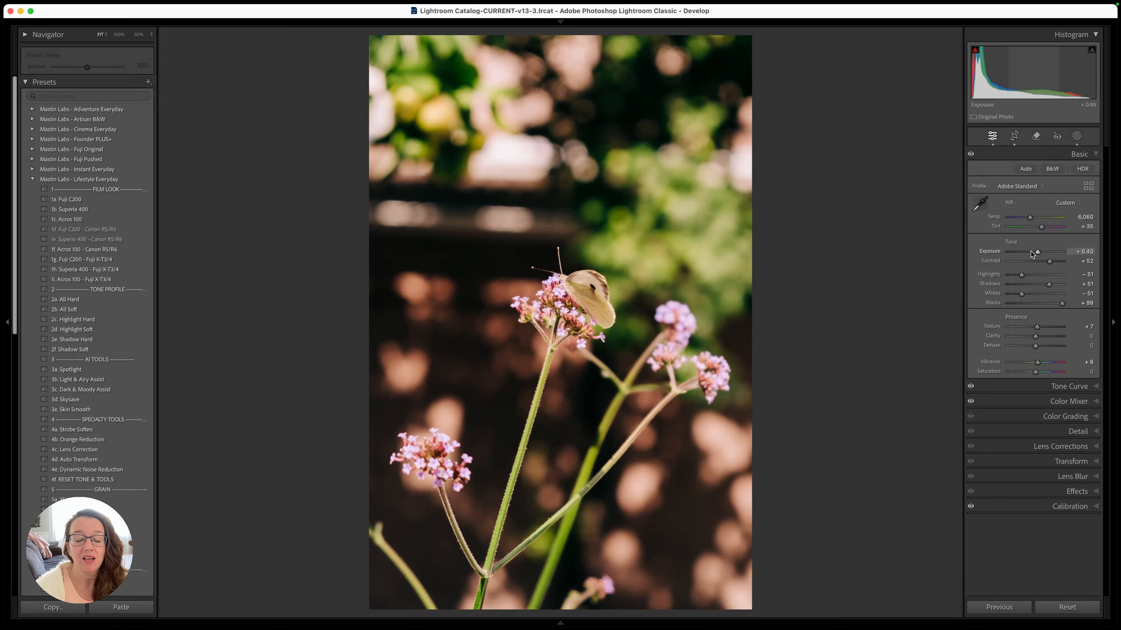
key(super+shift+v)
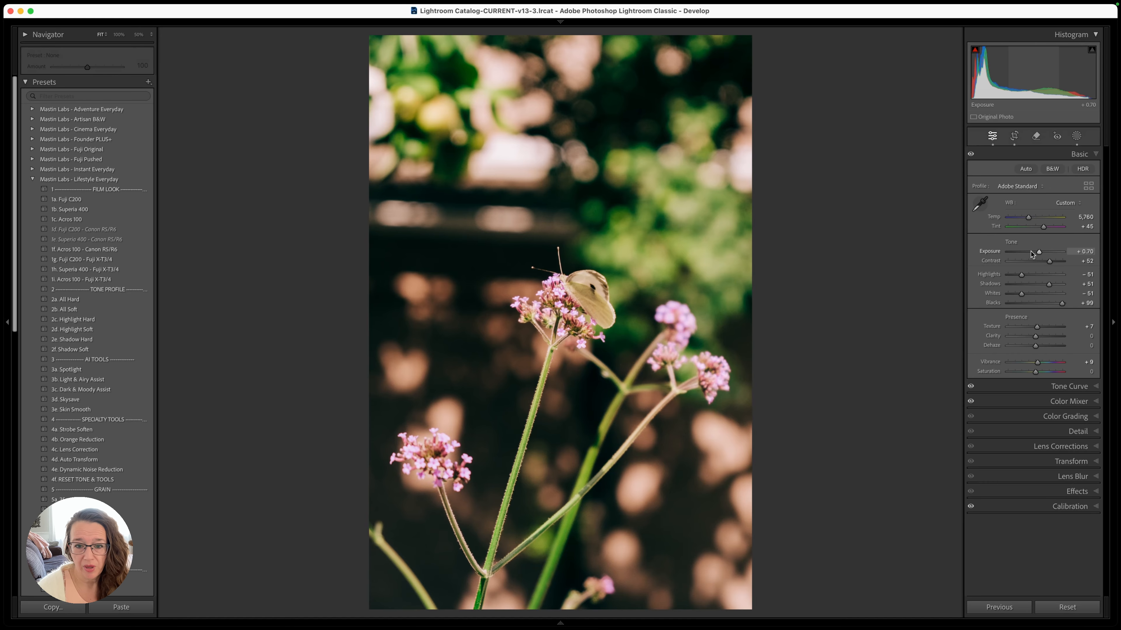
- Develop the third flower version with Ektachrome 100 from Mastin Labs - Vintage Slide Film and merge in the copied settings
key(g)
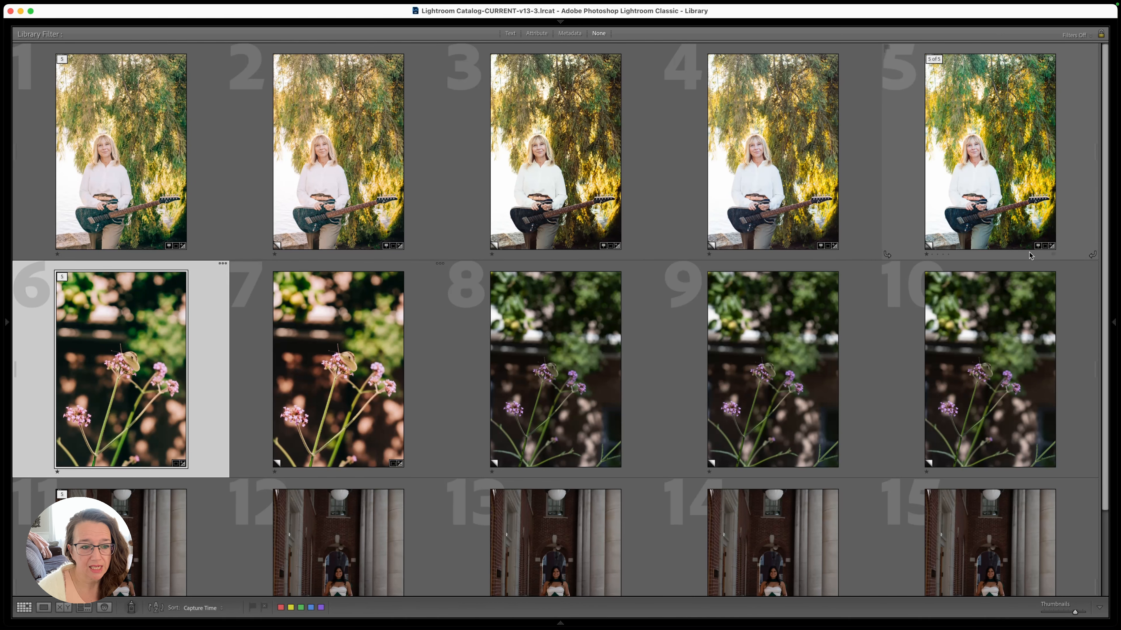
click(563, 354)
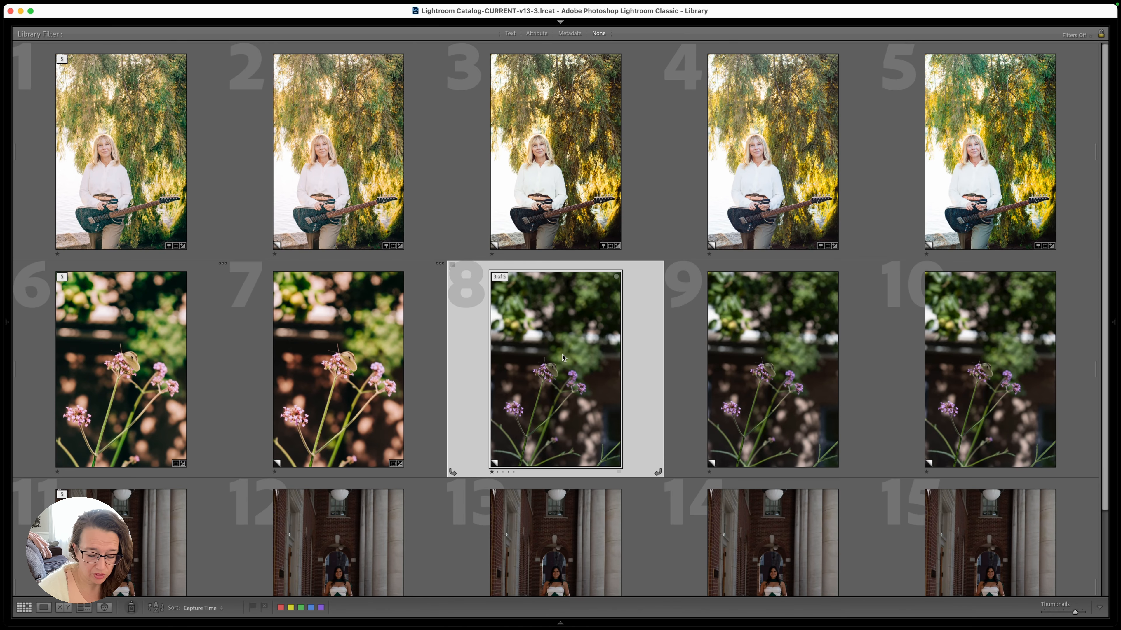
key(d)
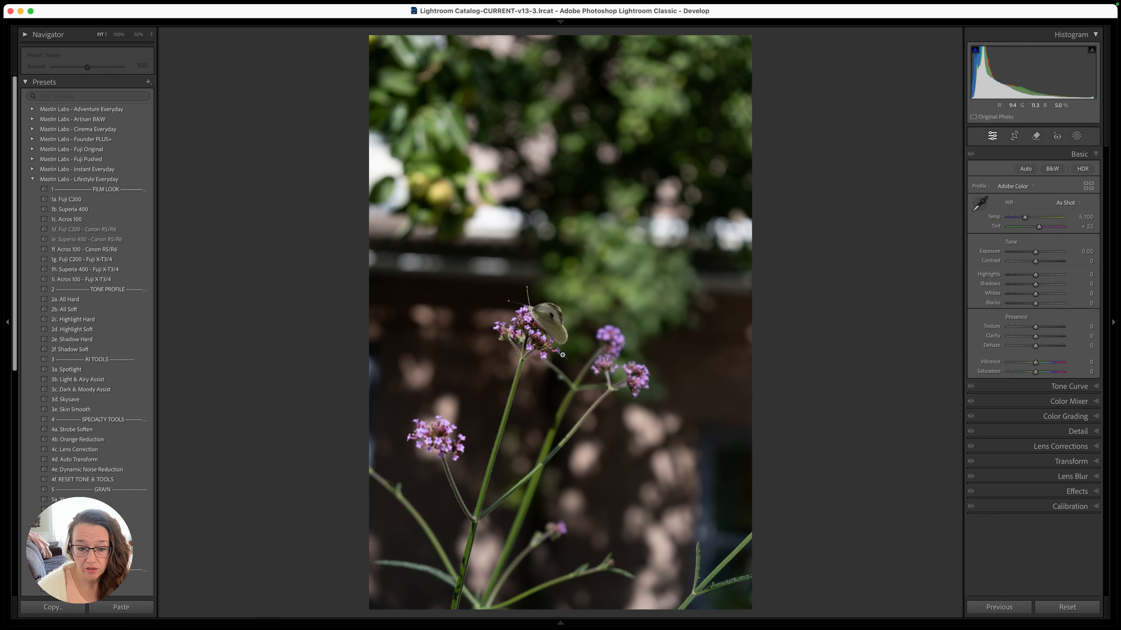
scroll(89, 286, down, 6)
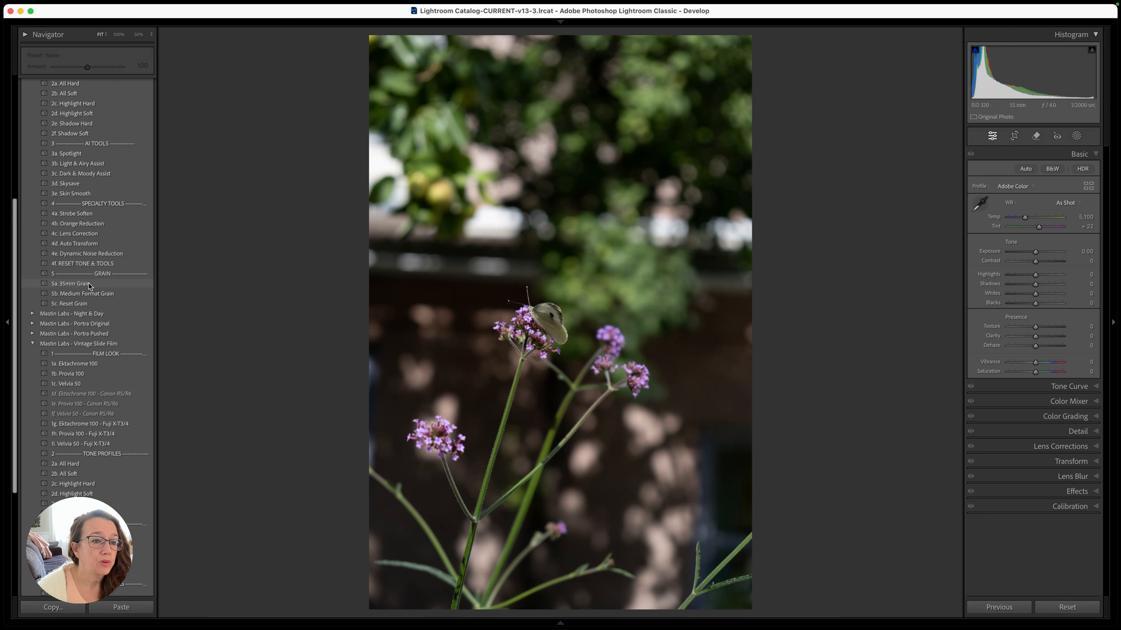
scroll(89, 287, down, 3)
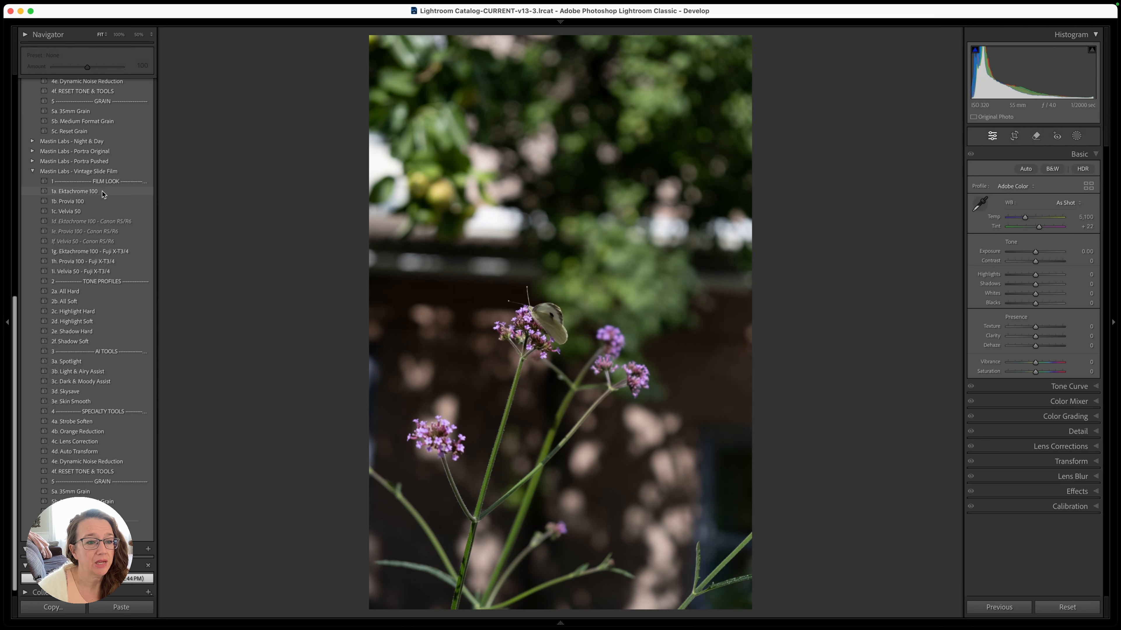
click(92, 194)
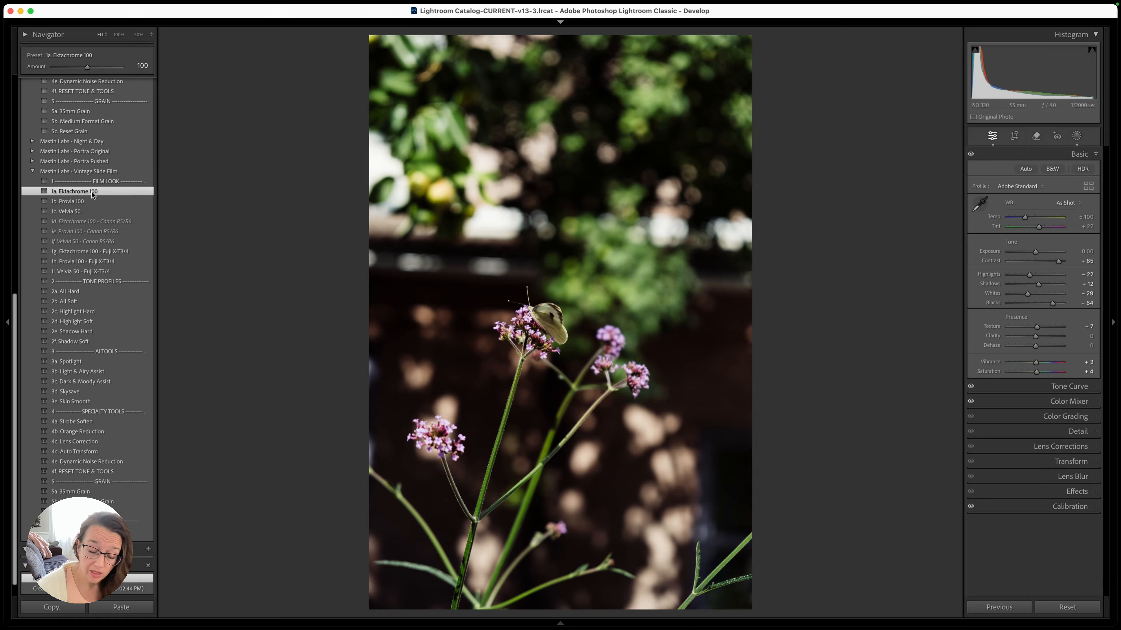
key(super+shift+v)
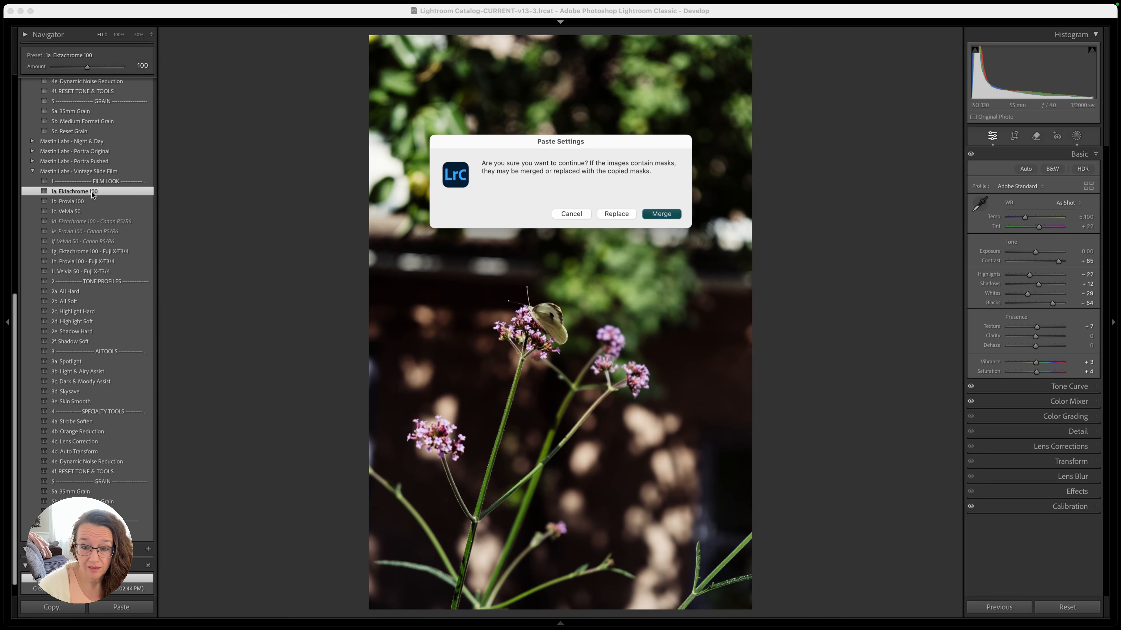
key(Return)
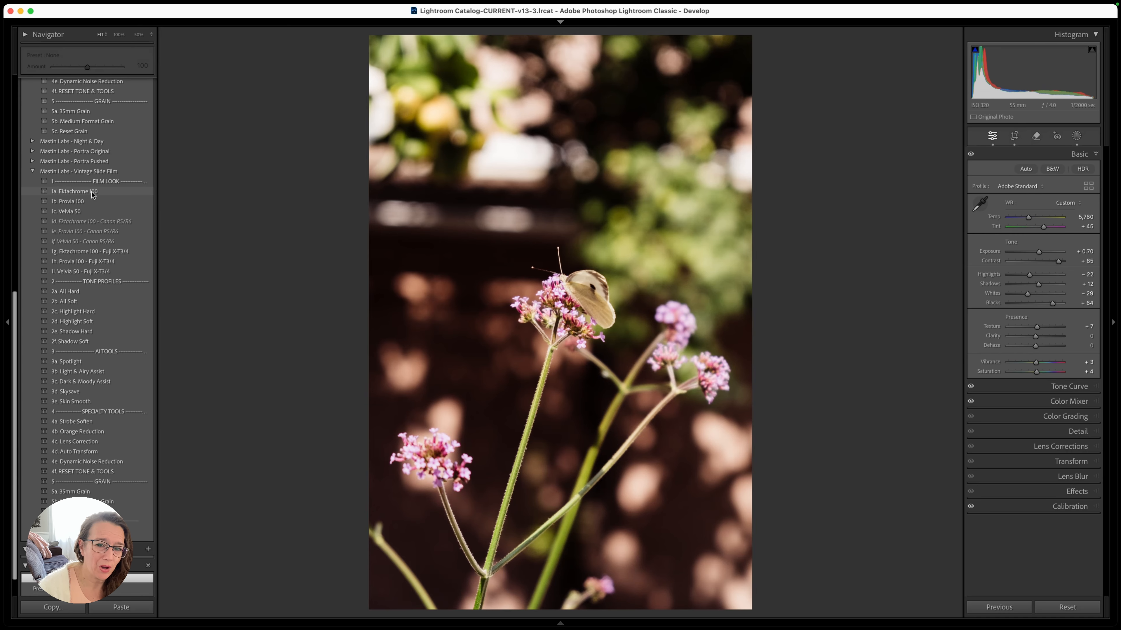
- Apply the Provia 100 preset to the fourth flower version and merge in the copied settings and masks
key(Right)
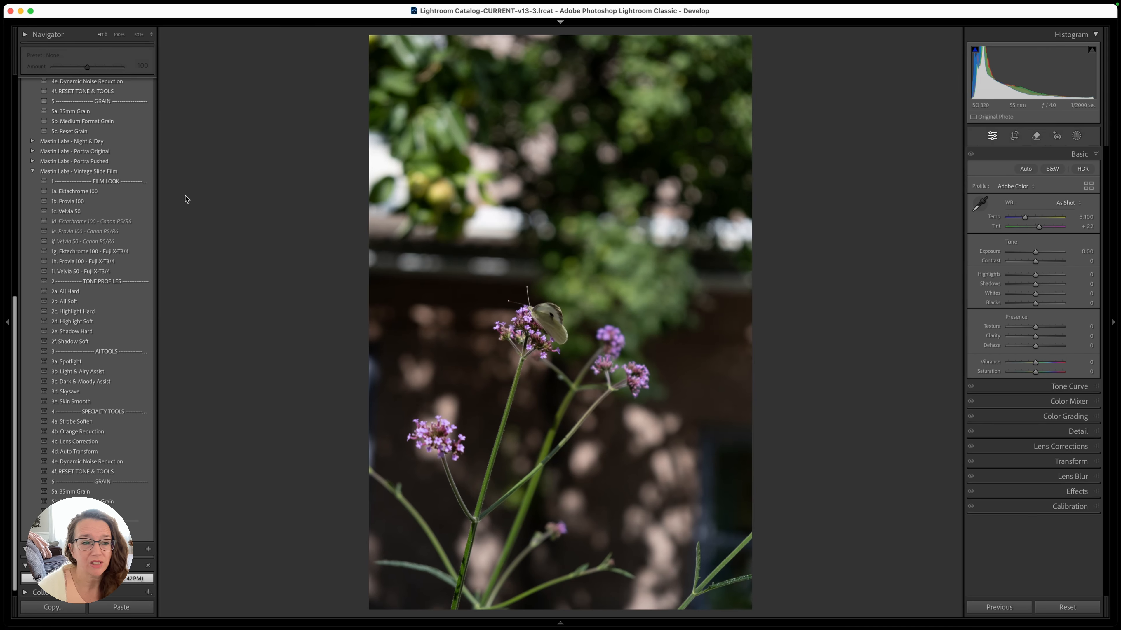
click(94, 203)
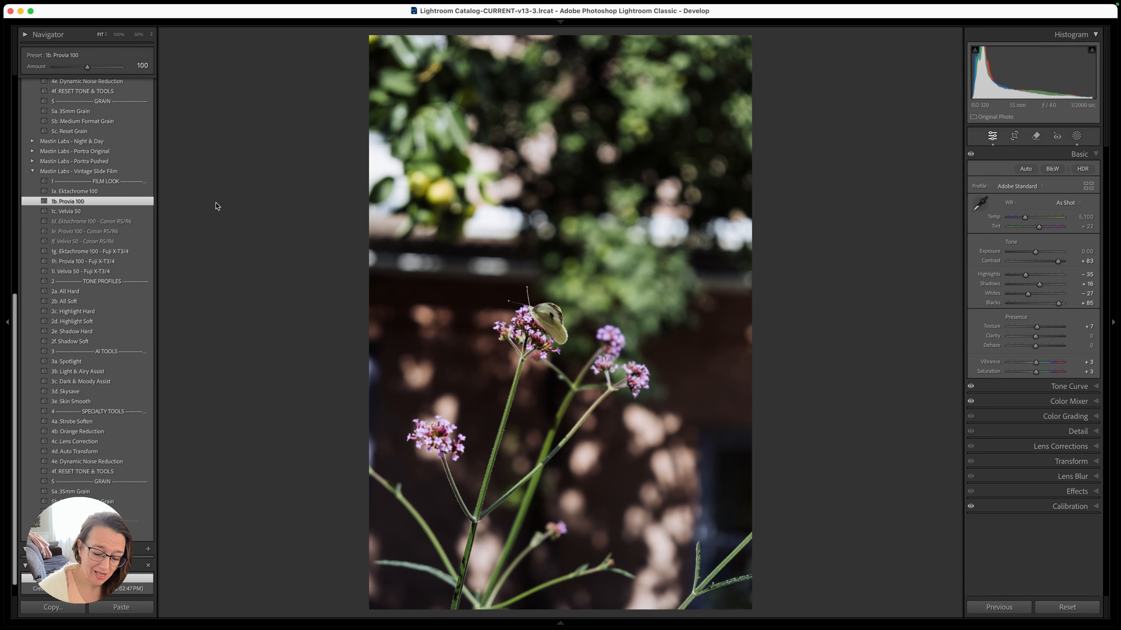
key(super+shift+v)
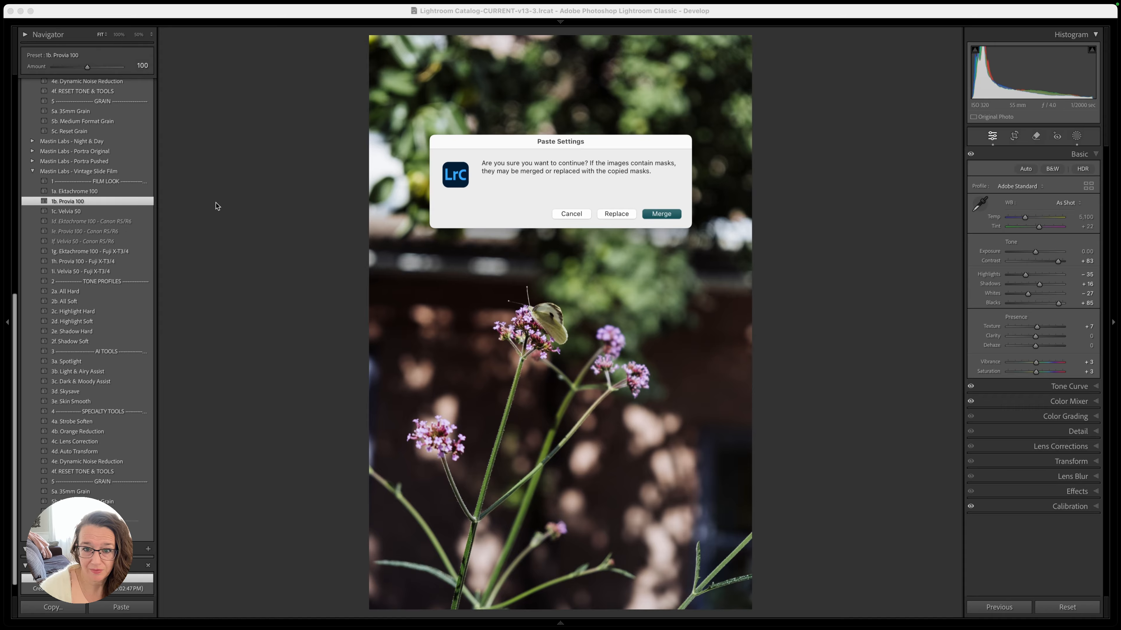
key(Return)
- Apply the Velvia 50 preset to the fifth flower version and merge in the copied settings and masks
key(Right)
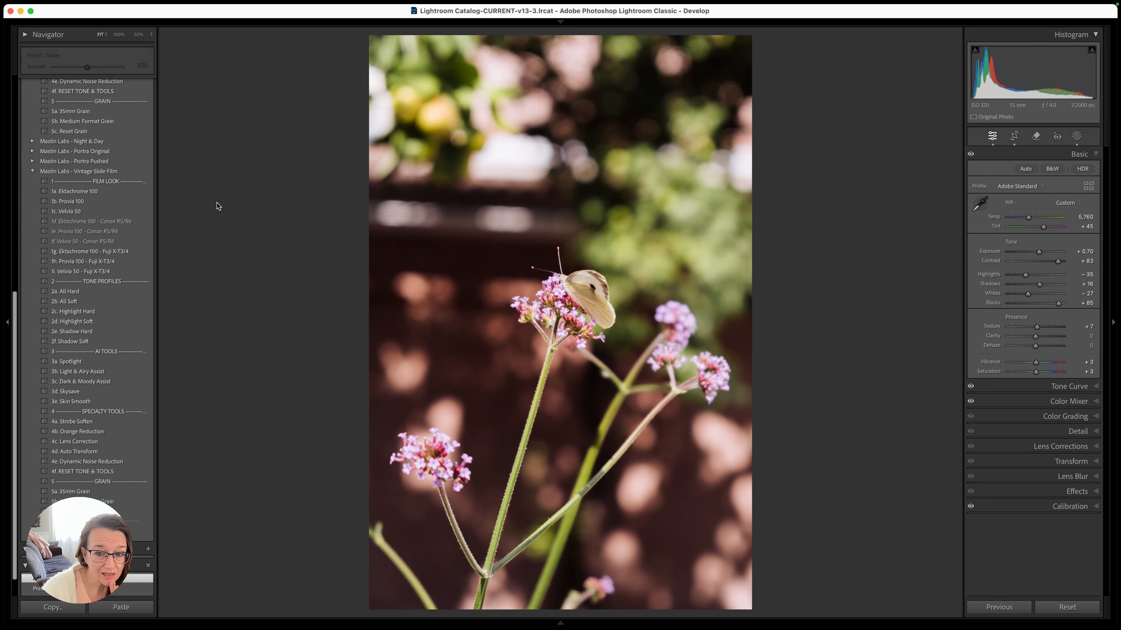
key(Right)
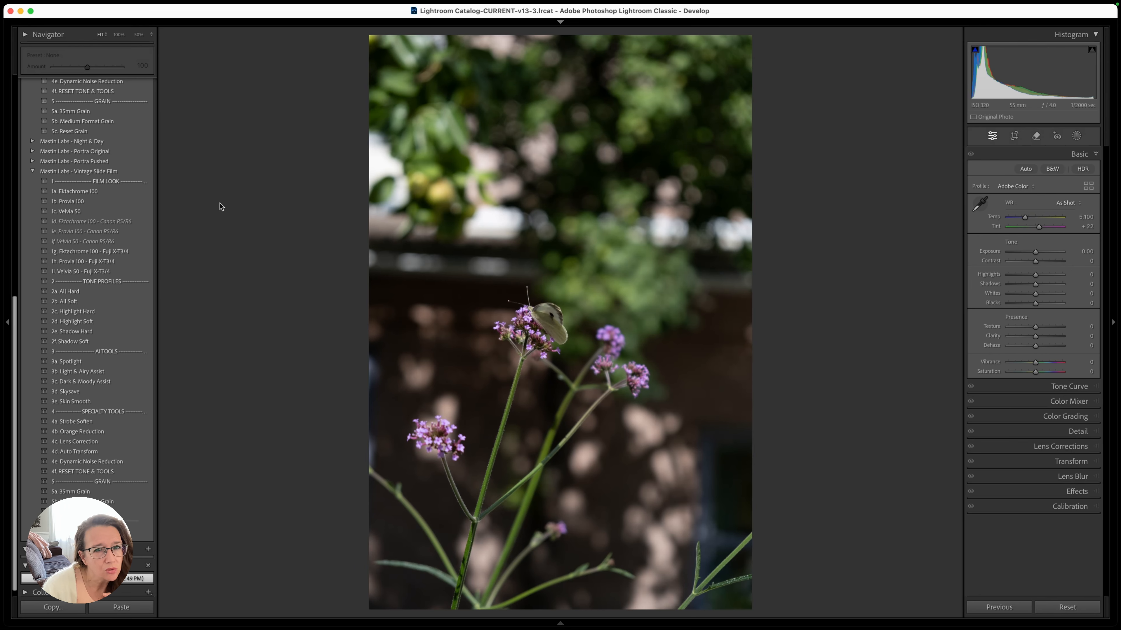
click(70, 212)
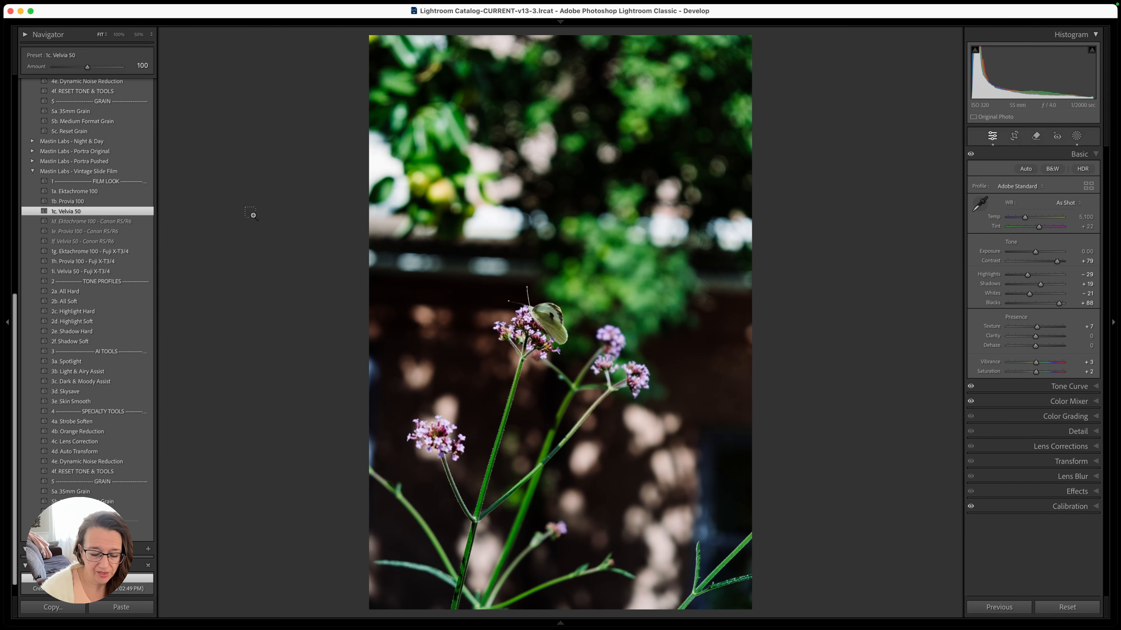
key(super+shift+v)
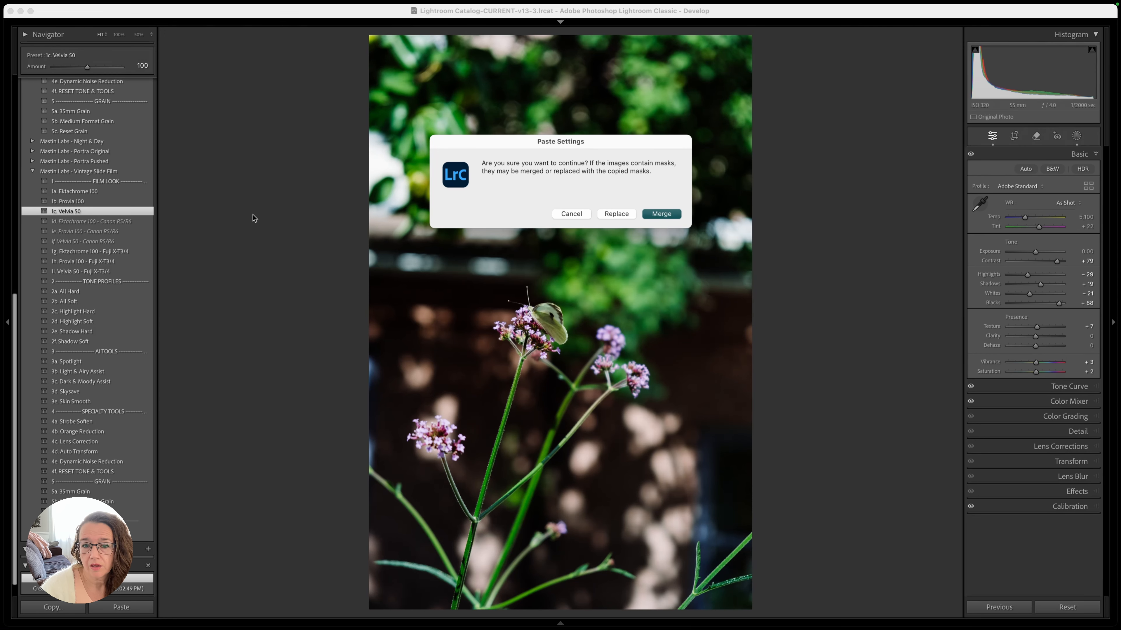
key(Return)
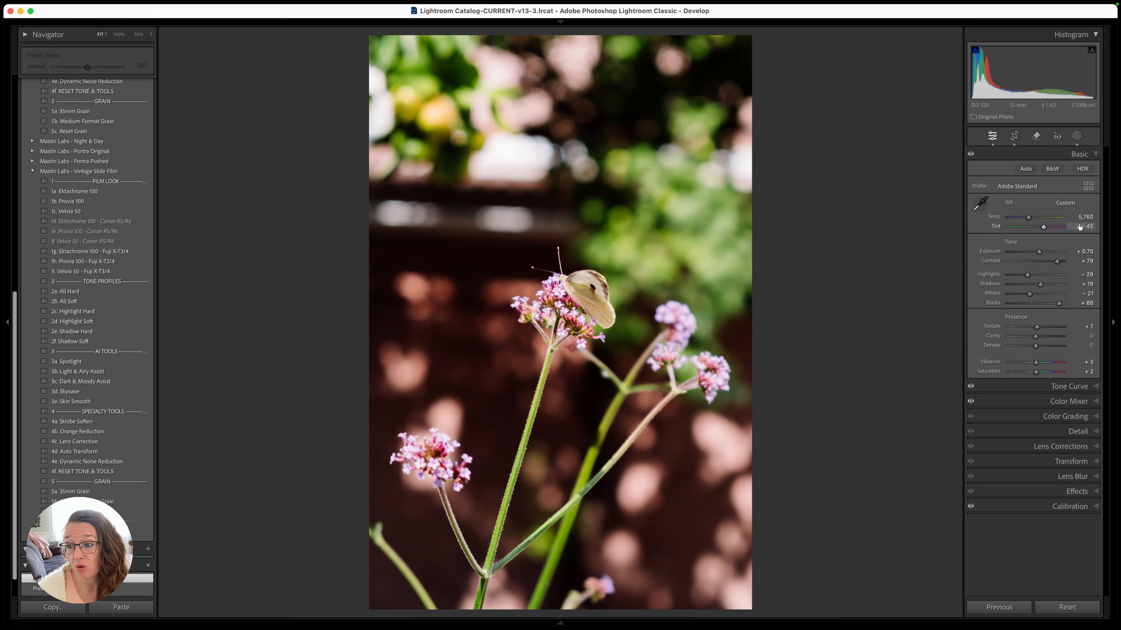
- Set the Tint of the current flower version to +30
key(Down)
key(Down)
key(Down)
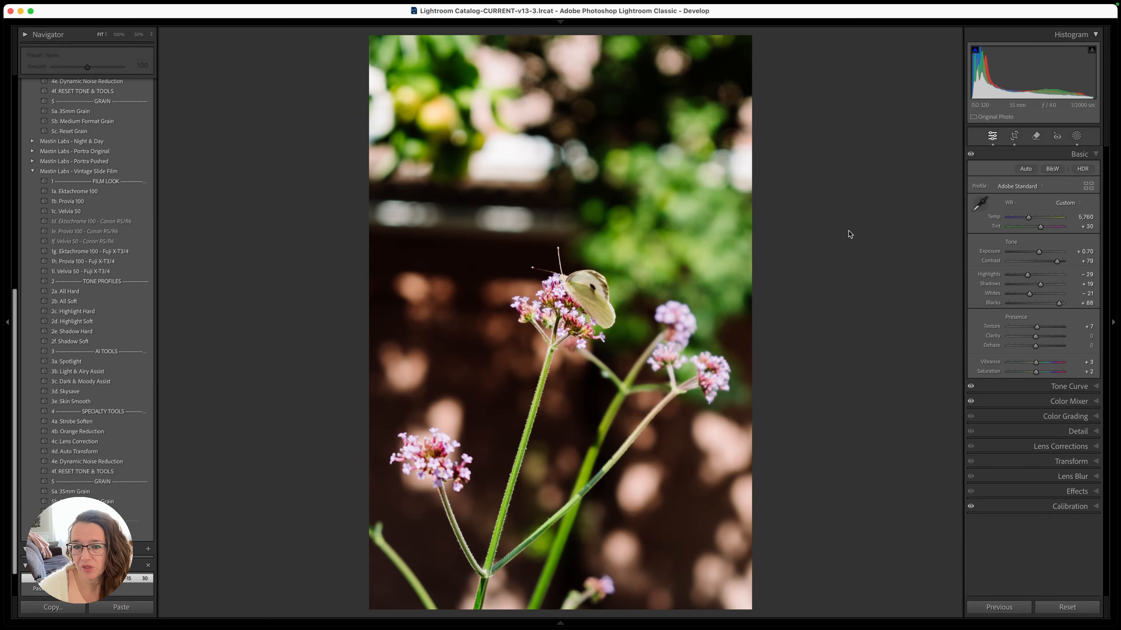
- Set the Tint to +30 on the flower version still at +45 and return to the Library grid
key(Right)
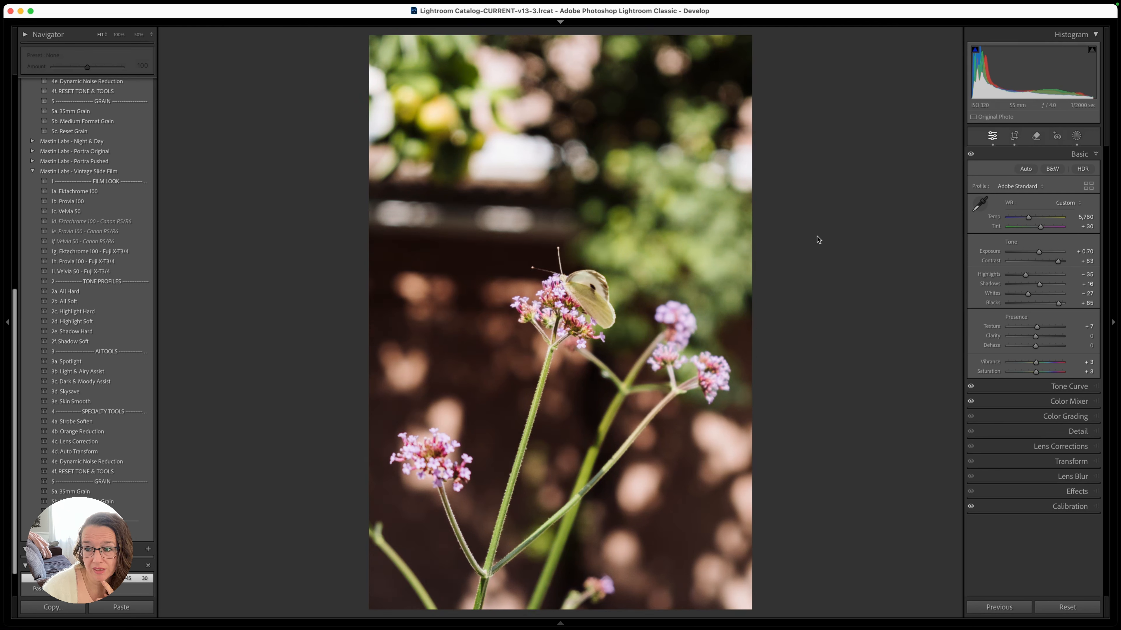
key(Right)
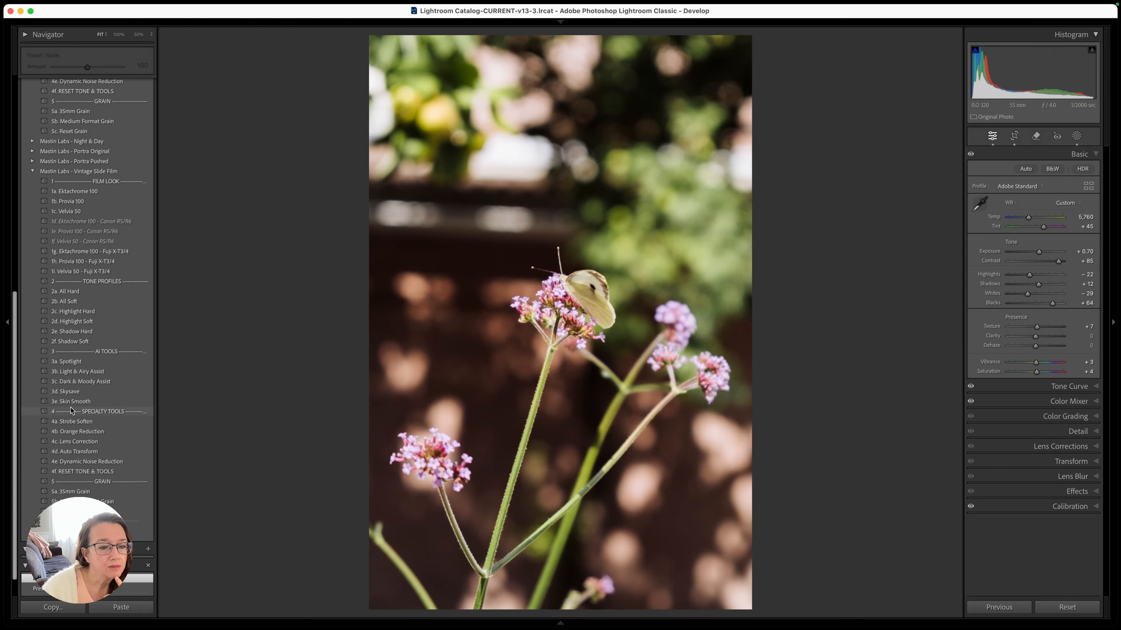
scroll(73, 410, down, 3)
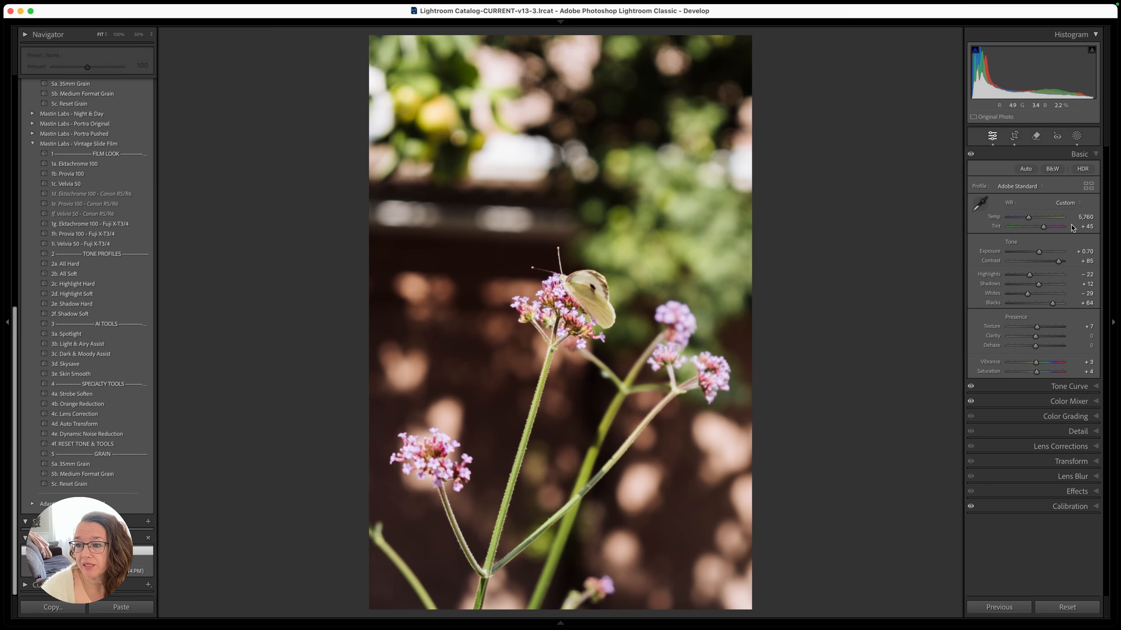
drag(1072, 228, 1066, 228)
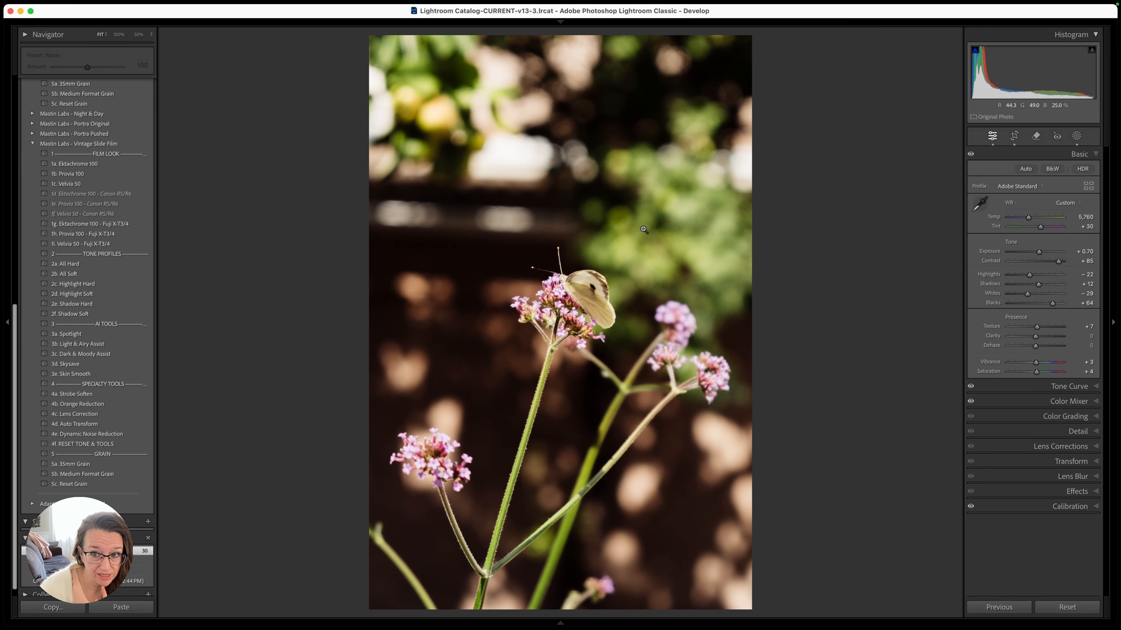
key(g)
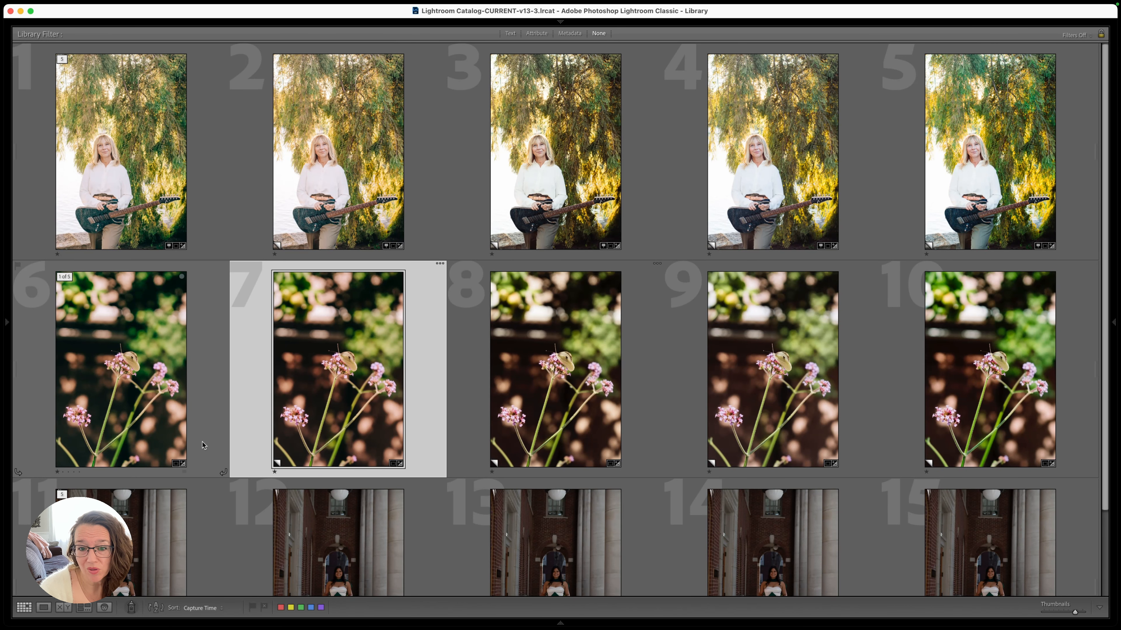